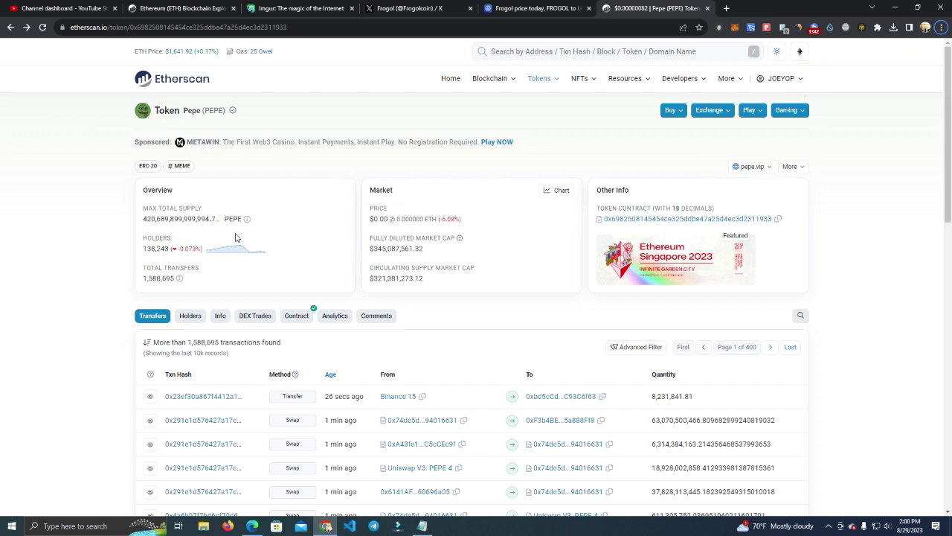
Step: Check the token's links, then visit Etherscan's sign-in and registration pages
click(749, 166)
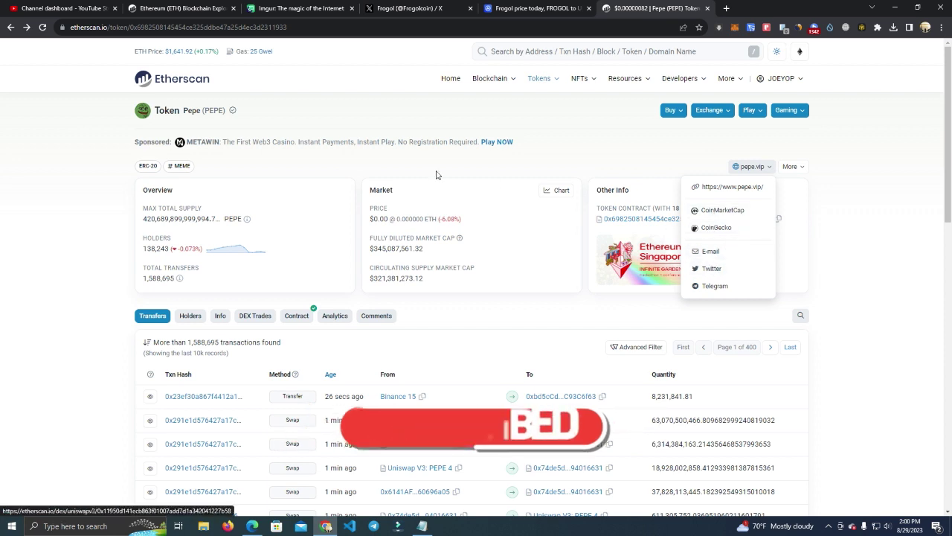
click(143, 117)
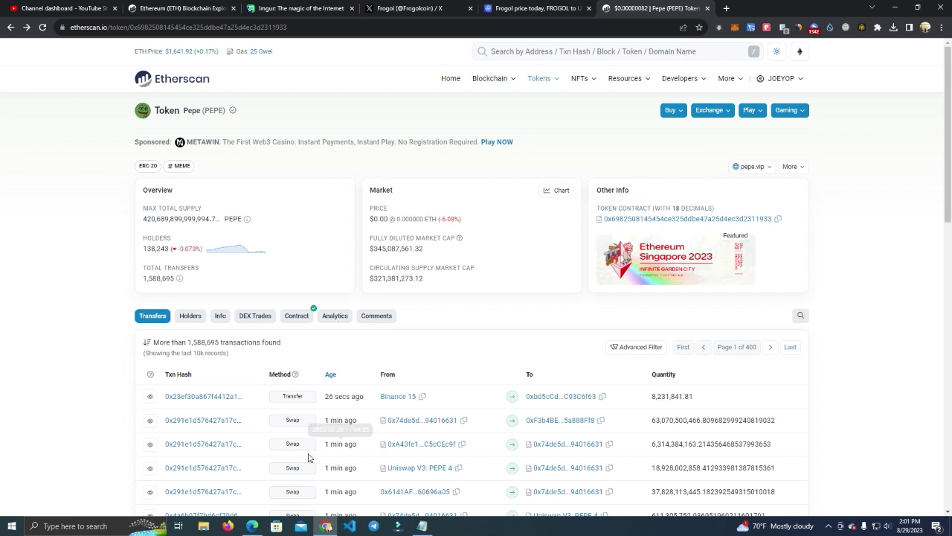
click(252, 527)
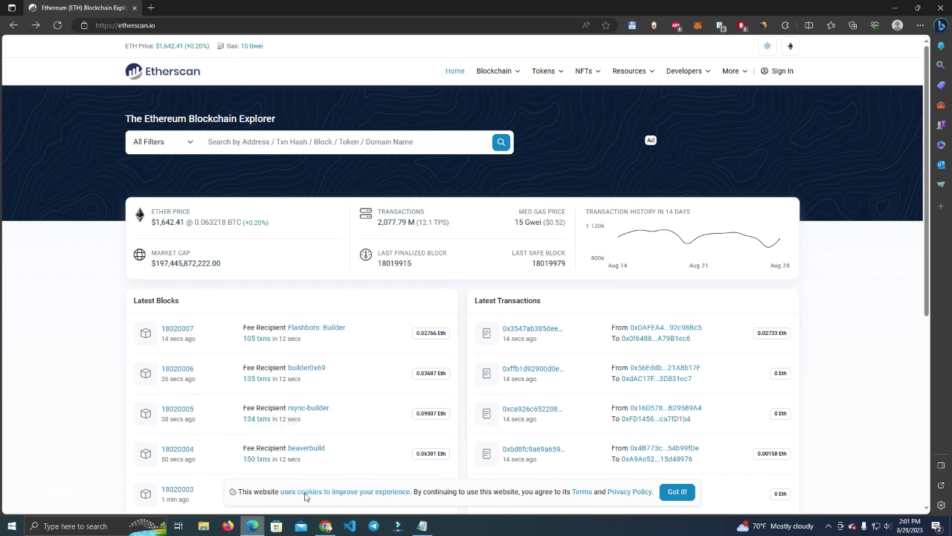
click(781, 72)
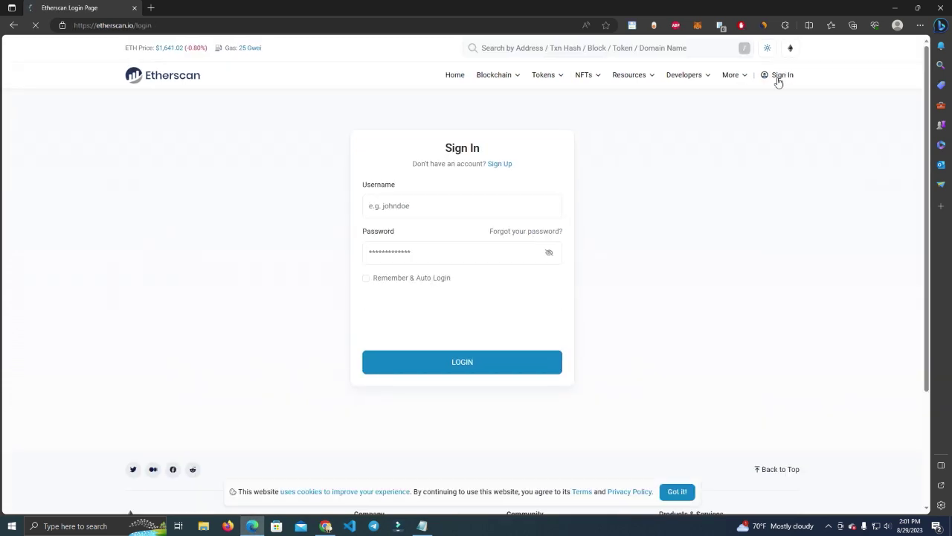
click(499, 164)
scroll(457, 285, down, 2)
scroll(418, 292, up, 2)
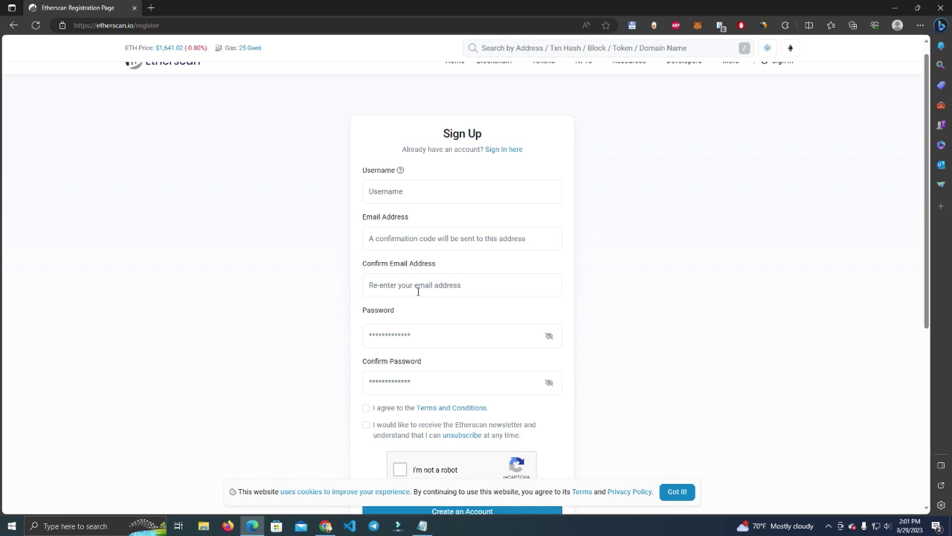
scroll(418, 292, up, 1)
click(437, 301)
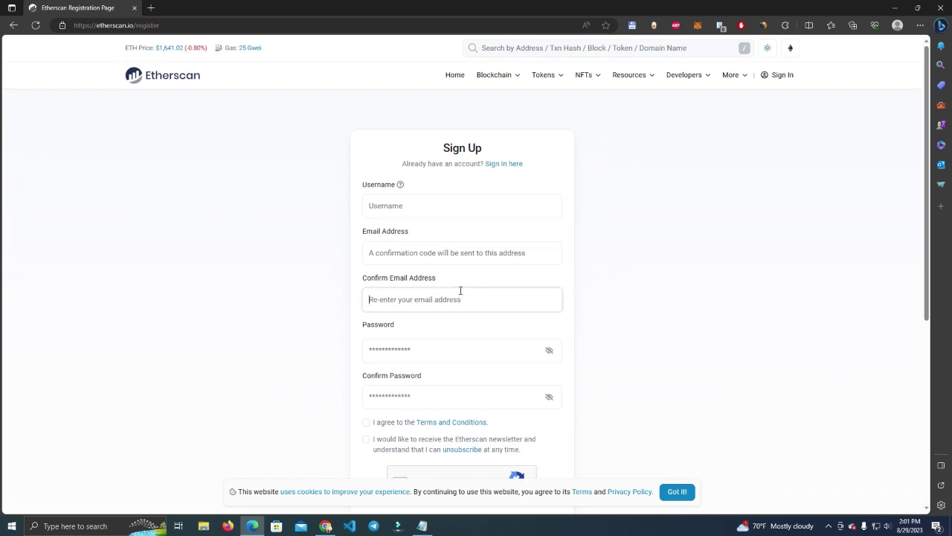
Step: Return to the token page and open the account's Verified Addresses list
click(327, 526)
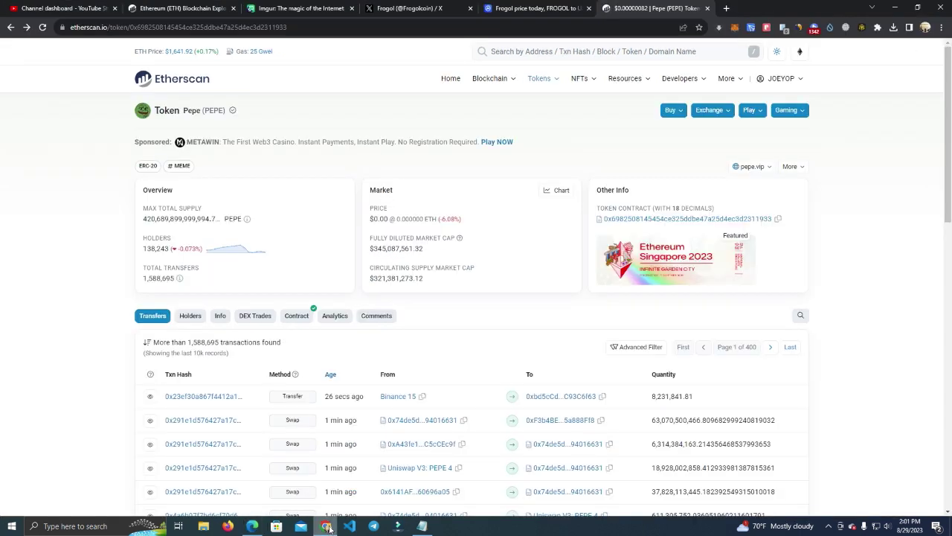
mouse_move(781, 79)
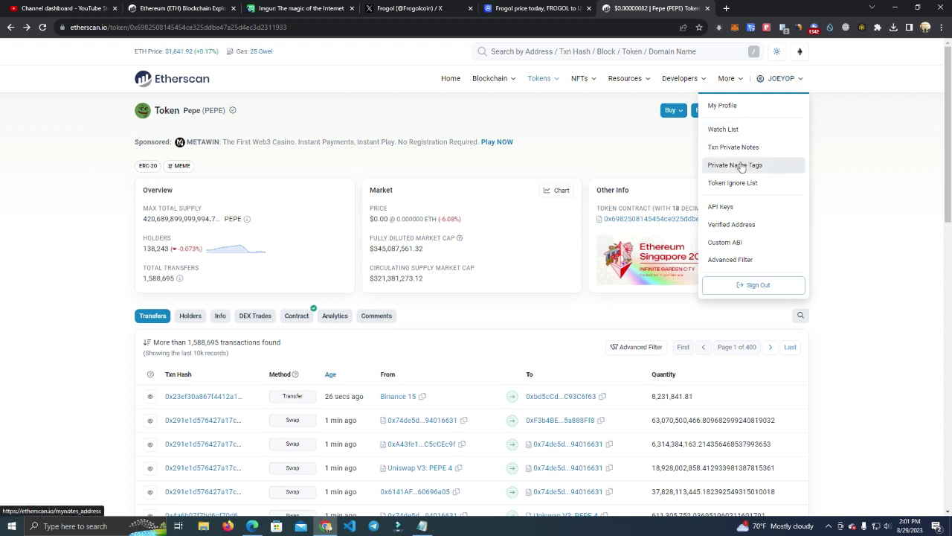
click(740, 105)
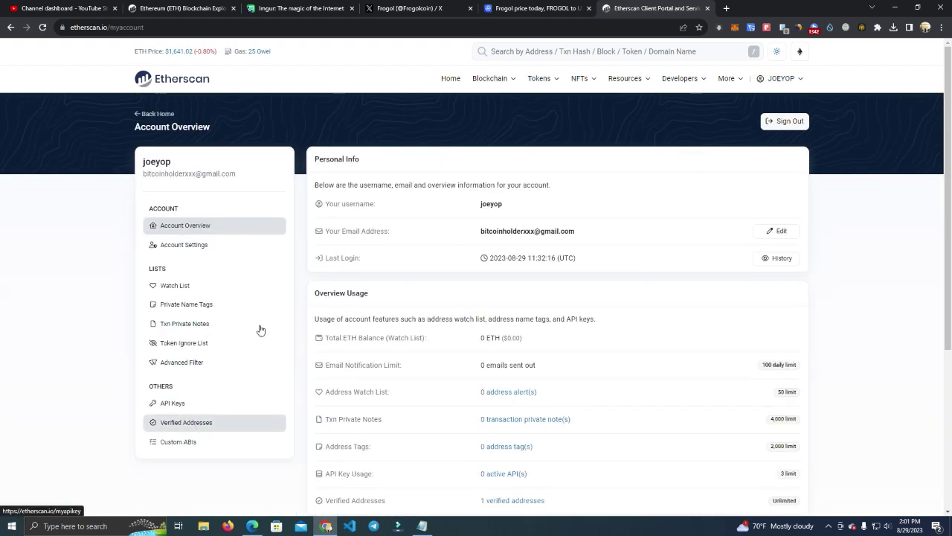
scroll(587, 189, down, 2)
scroll(594, 190, up, 2)
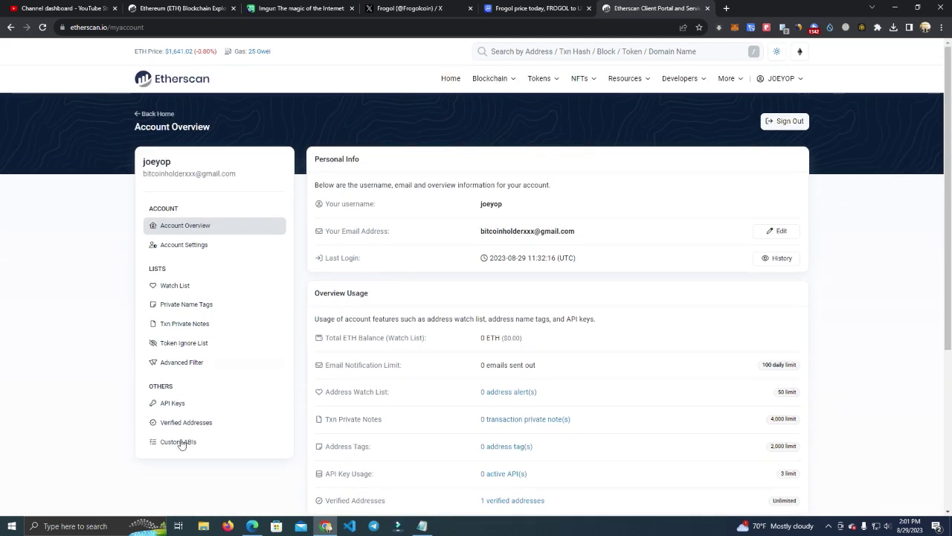
click(179, 423)
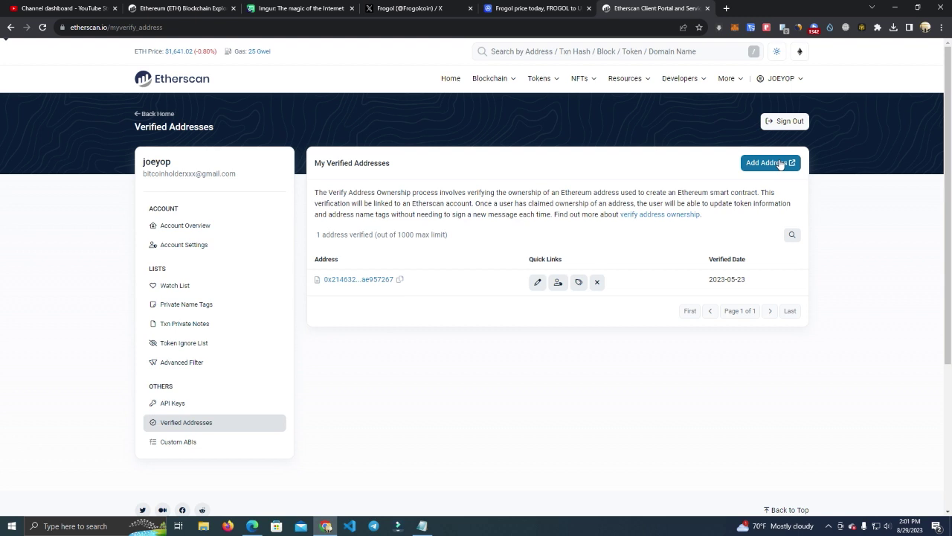
Step: Start adding a new address, then go back to the Verified Addresses list
click(771, 166)
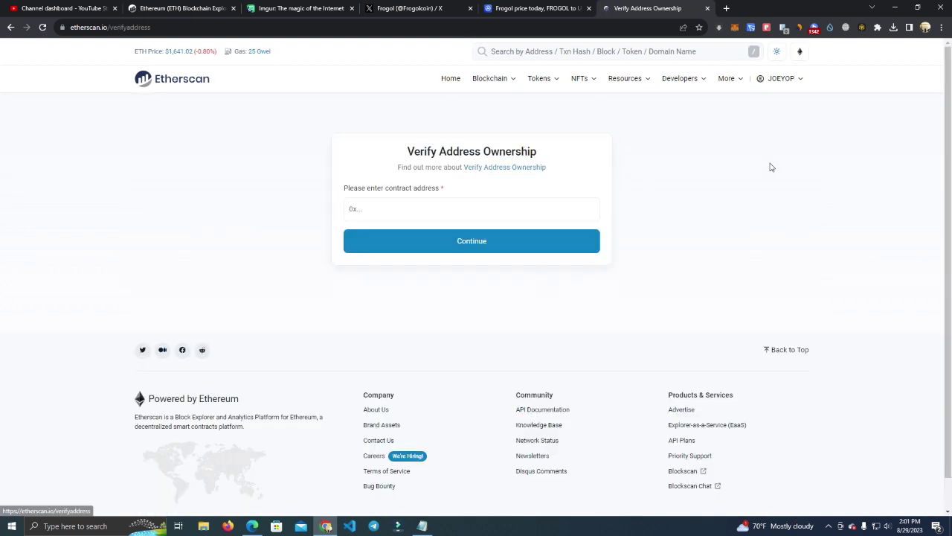
click(447, 209)
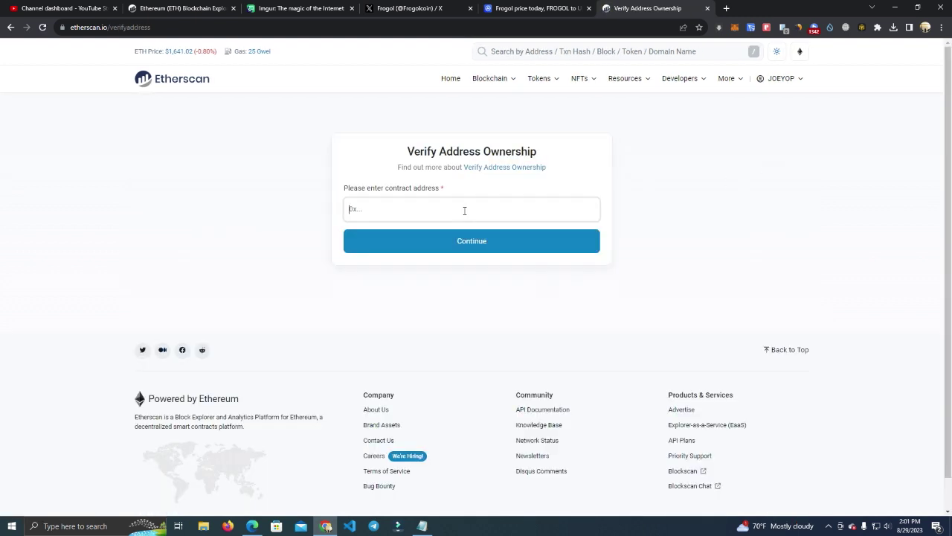
click(11, 27)
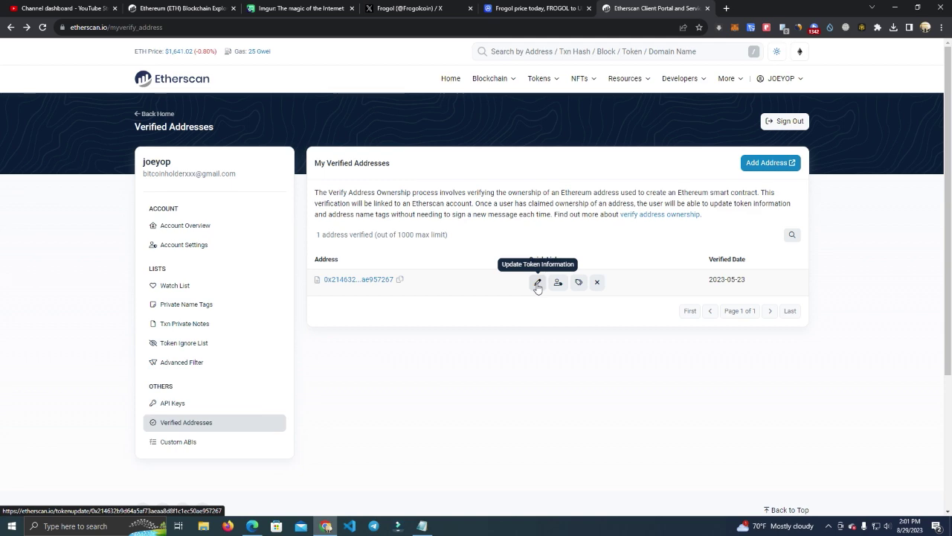
Step: Start a token information update for the verified contract and dismiss the Notice
click(536, 285)
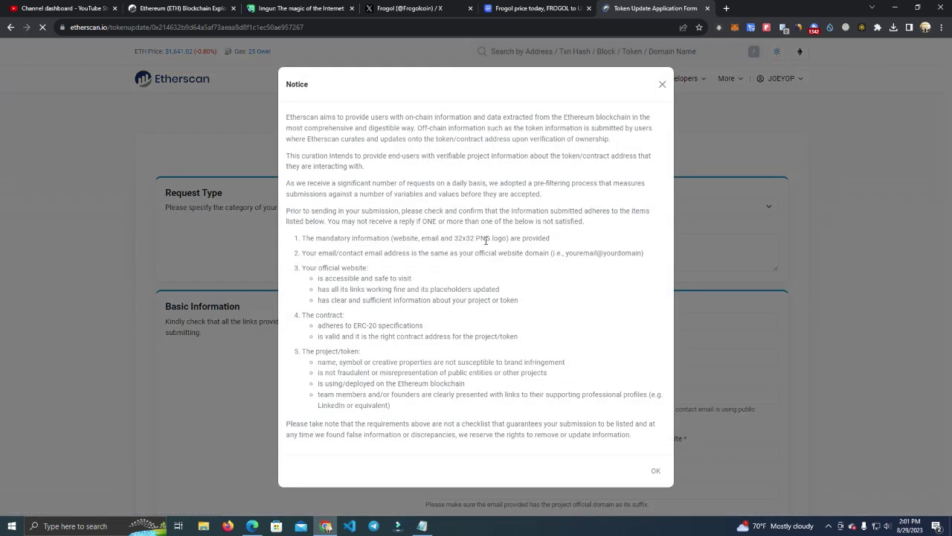
drag(289, 117, 393, 222)
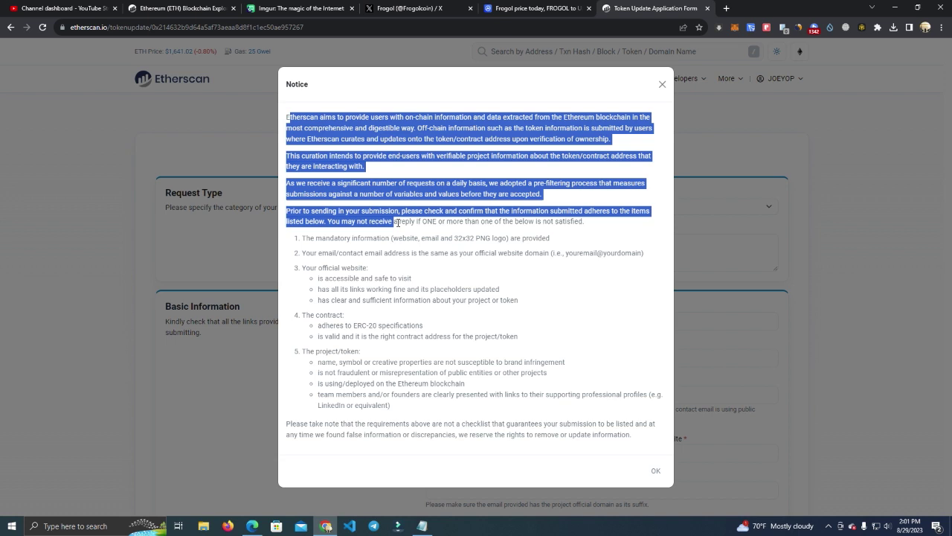
drag(302, 239, 459, 237)
click(473, 239)
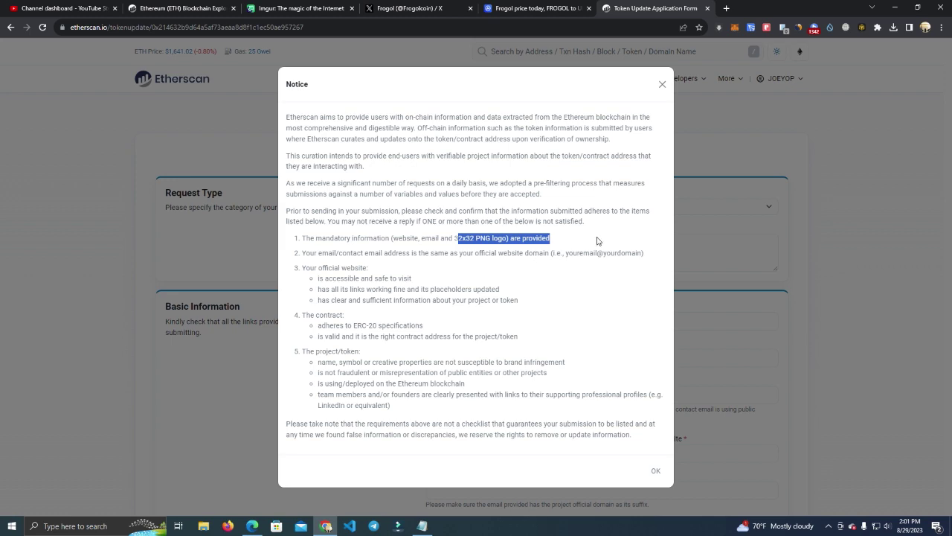
click(655, 470)
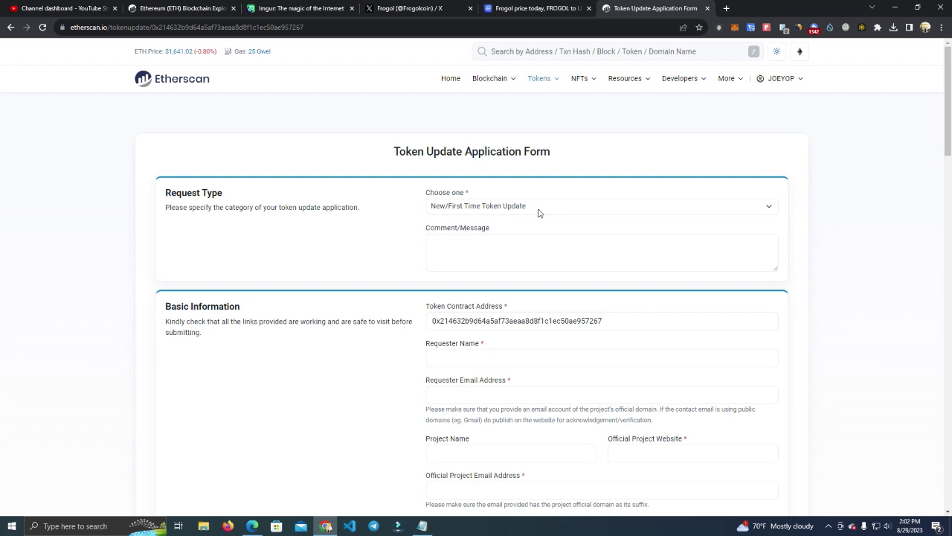
Step: Keep New/First Time Token Update and comment 'Please update my toke info'
click(585, 212)
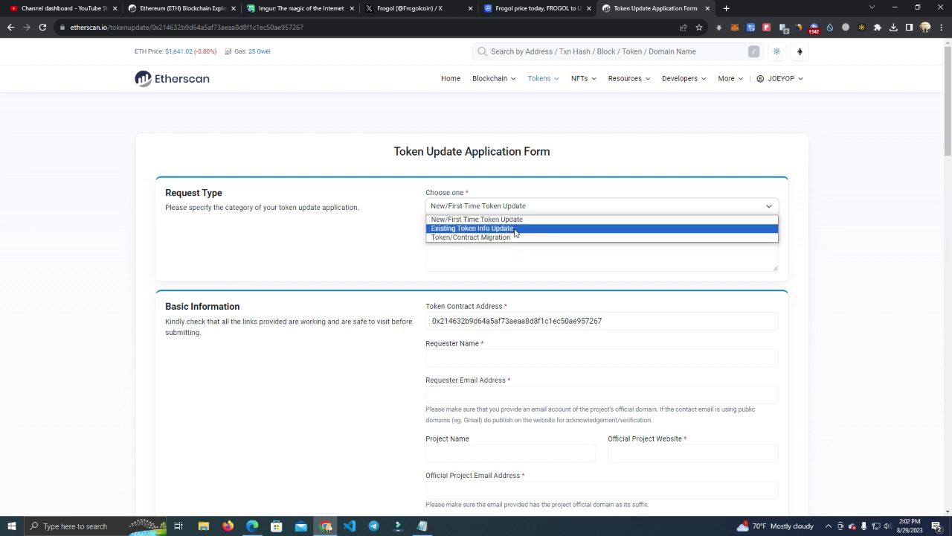
click(387, 240)
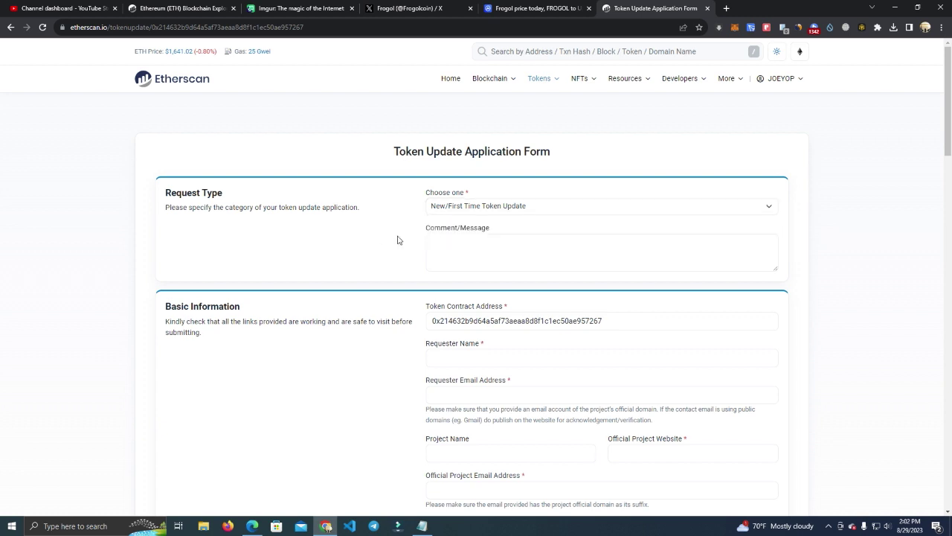
click(675, 257)
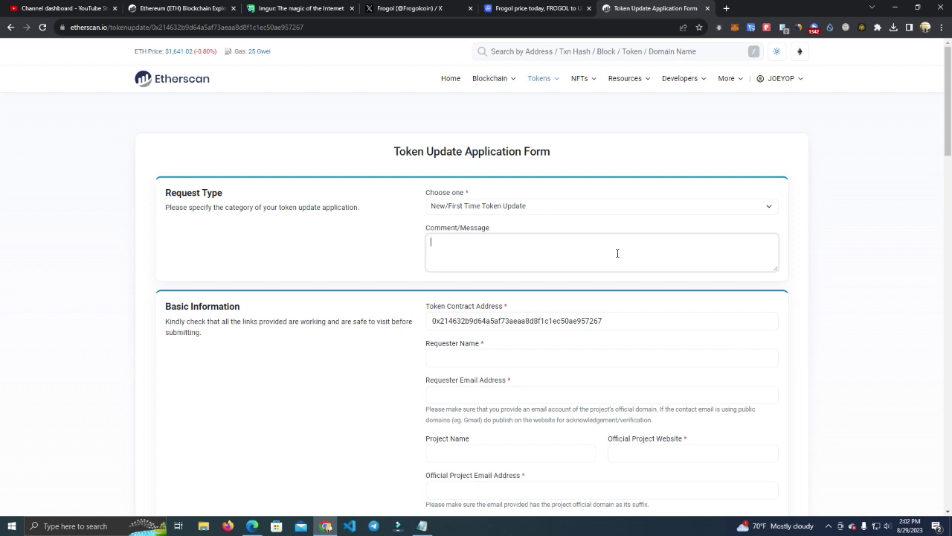
text(Please update my toke info)
scroll(409, 293, down, 2)
Step: Enter the requester's name and e-mail address, fixing the missing letter
click(512, 258)
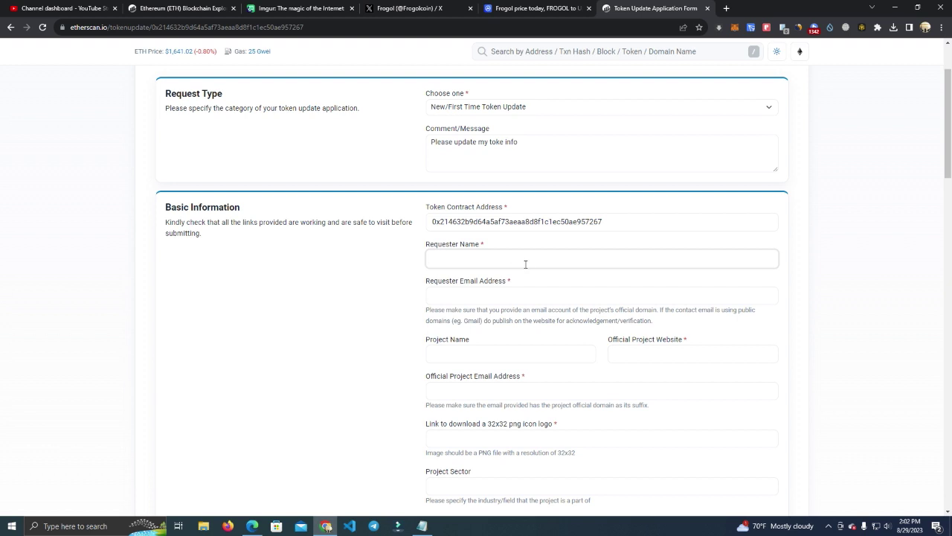
text(Joey)
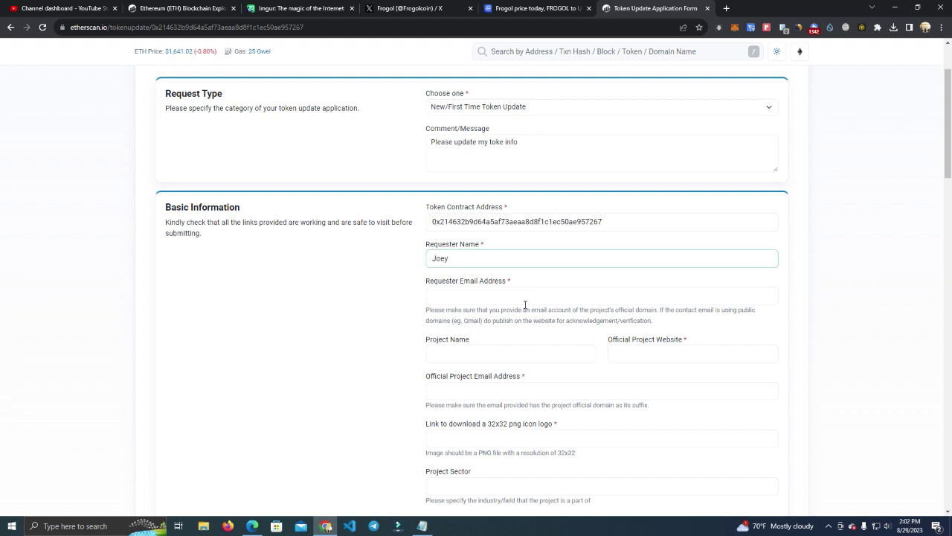
click(533, 295)
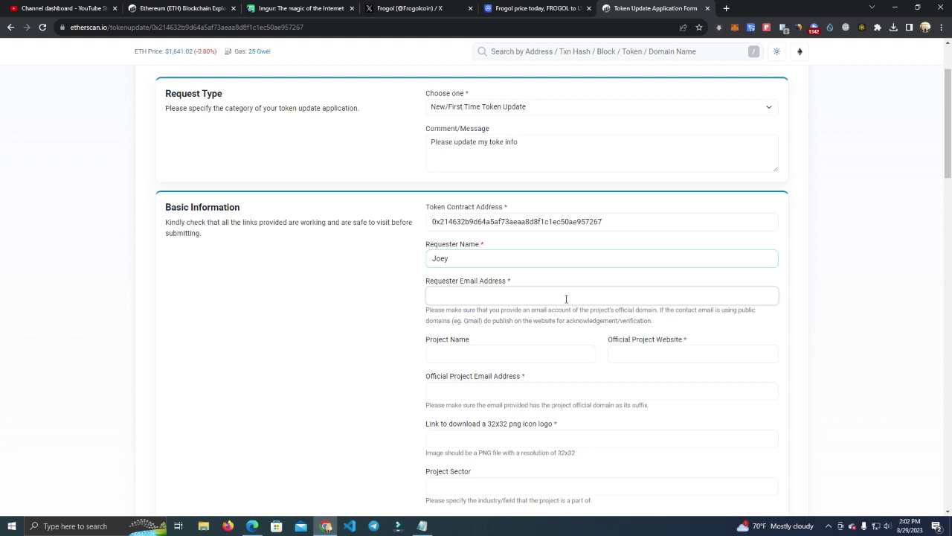
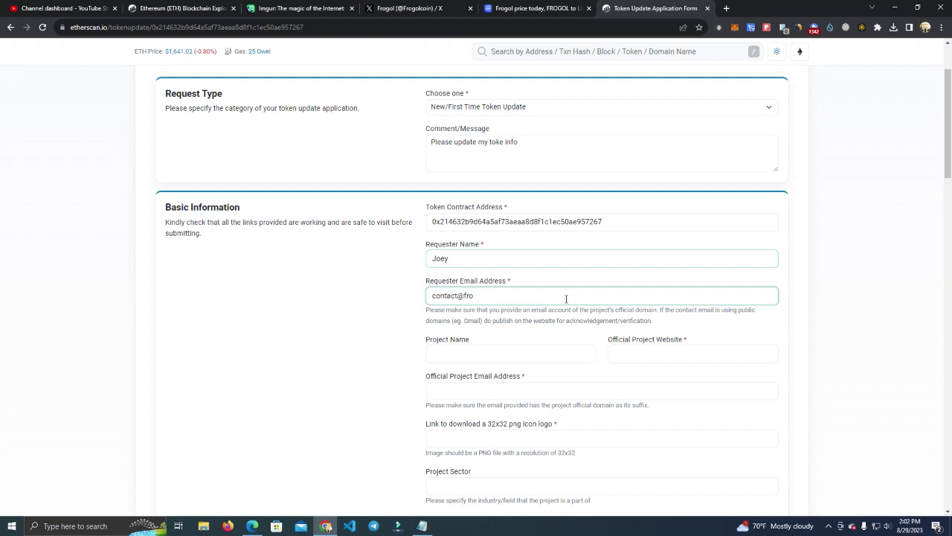
click(498, 295)
text(n)
Step: Enter project name Frogol and official website Frogoltoken.com
click(498, 349)
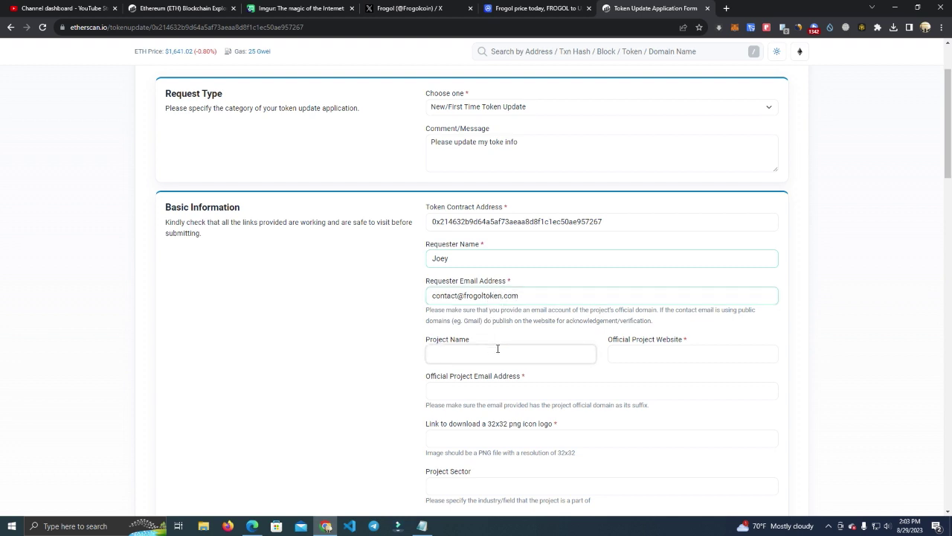
text(Frogol)
click(625, 355)
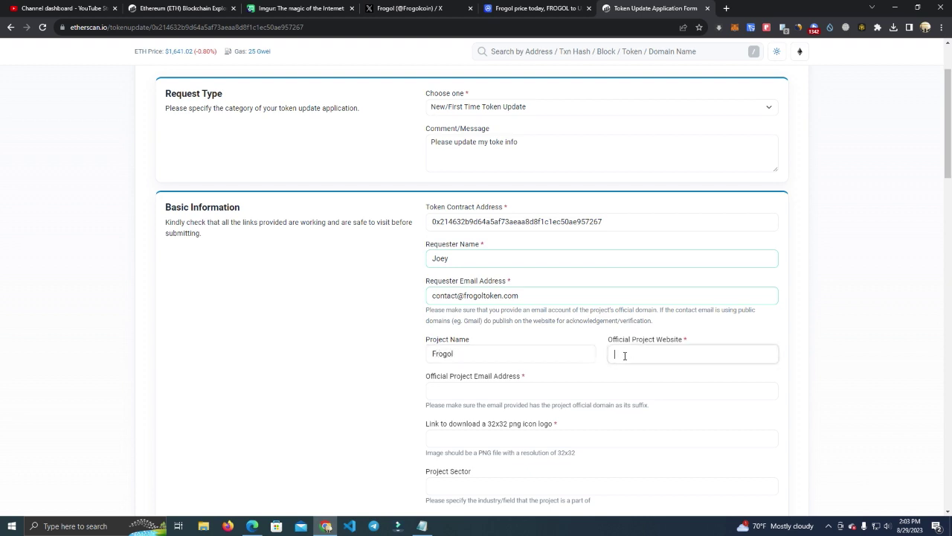
text(Frokolto)
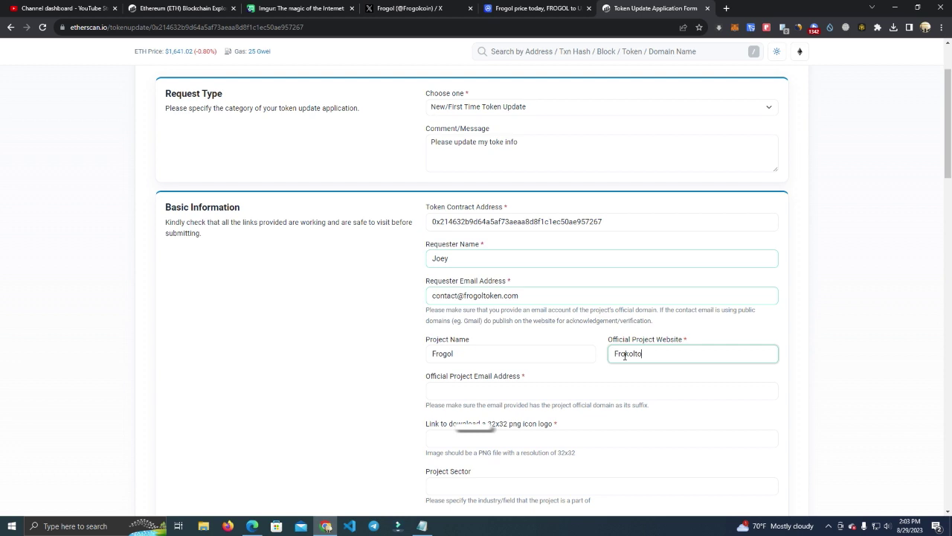
text(goltoken.com)
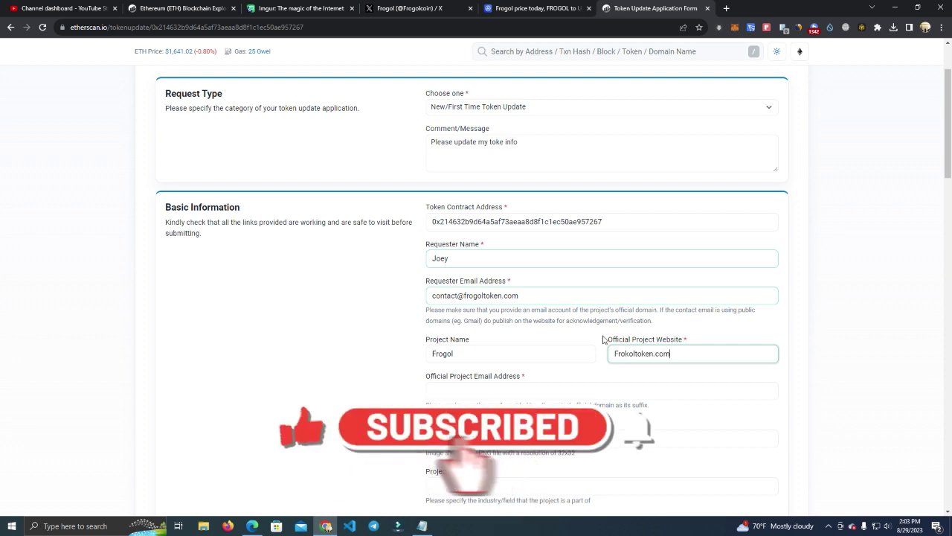
scroll(513, 313, down, 2)
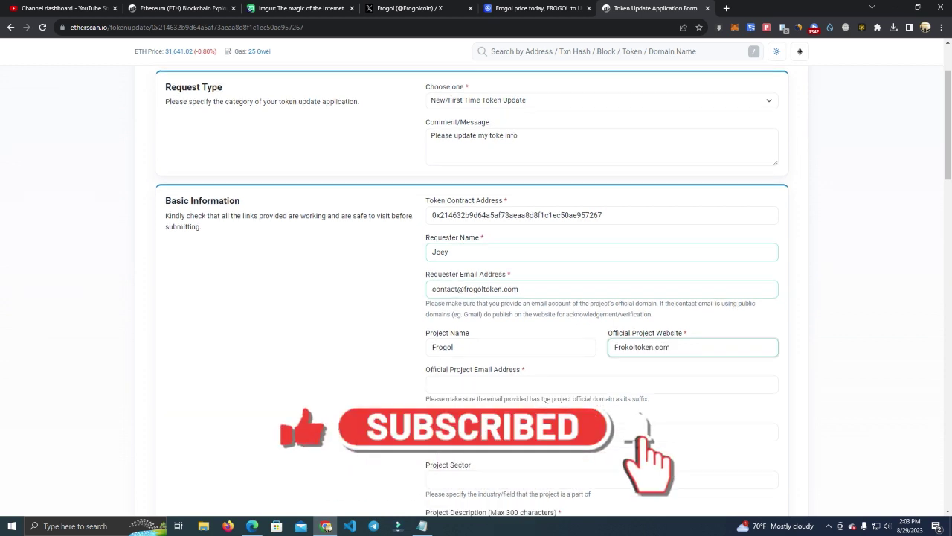
Step: Copy the requester e-mail into the Official Project Email field
click(505, 289)
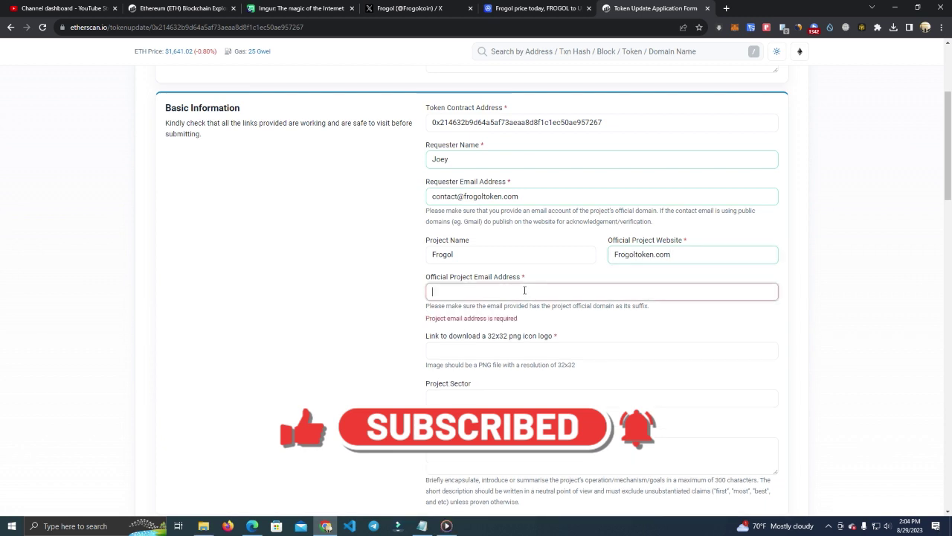
drag(503, 198, 538, 197)
key(ctrl+a)
key(ctrl+c)
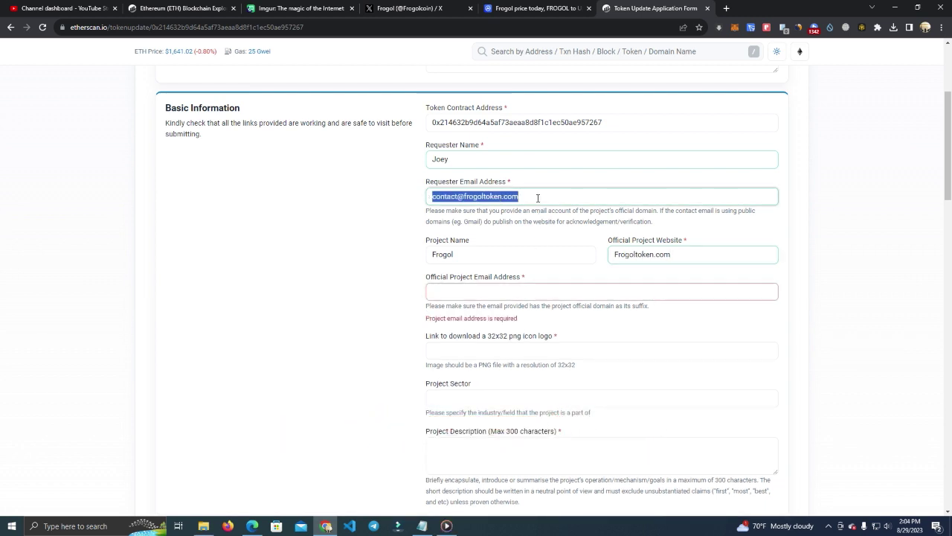
click(527, 297)
key(ctrl+v)
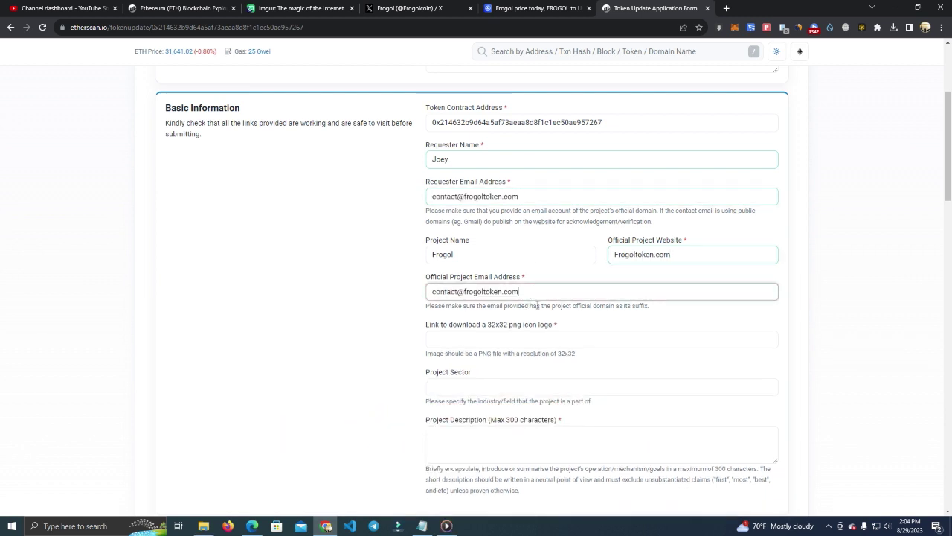
click(538, 337)
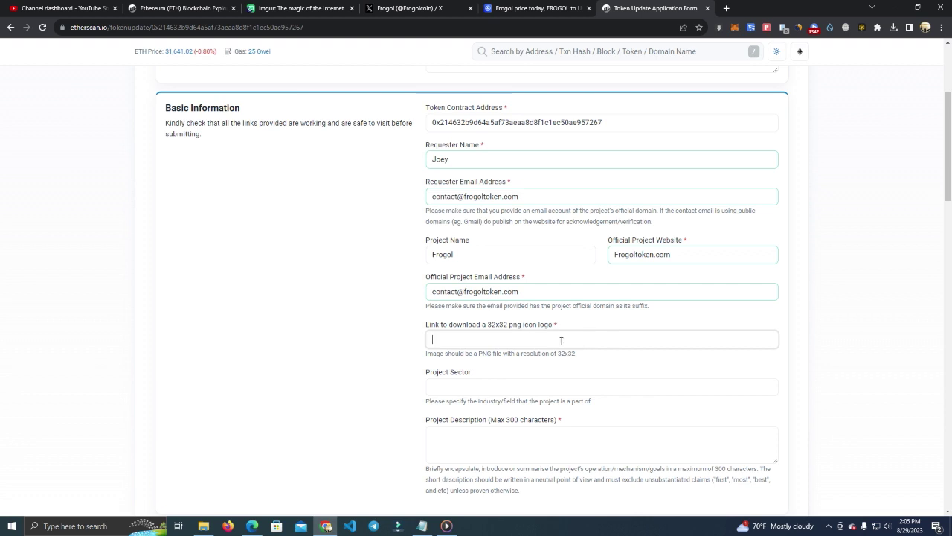
click(305, 8)
click(268, 28)
key(ctrl+c)
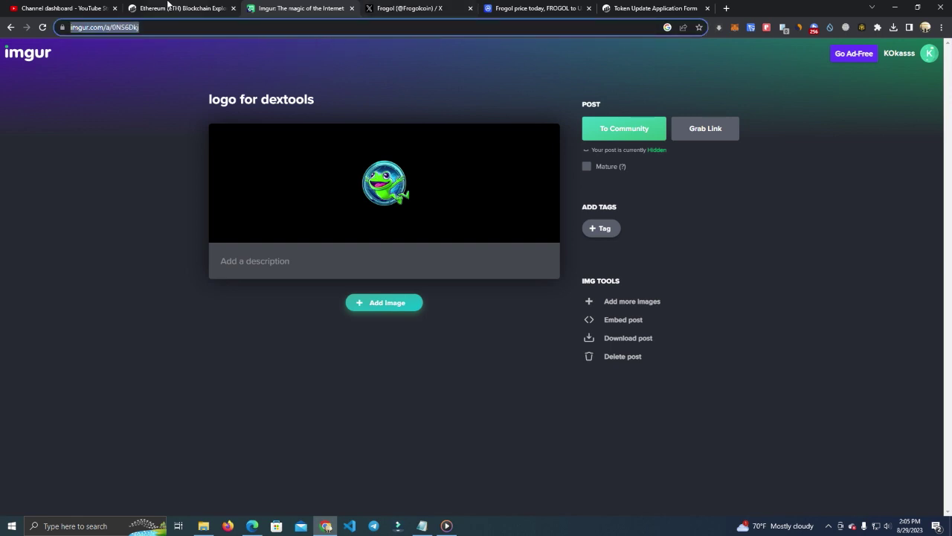
click(186, 6)
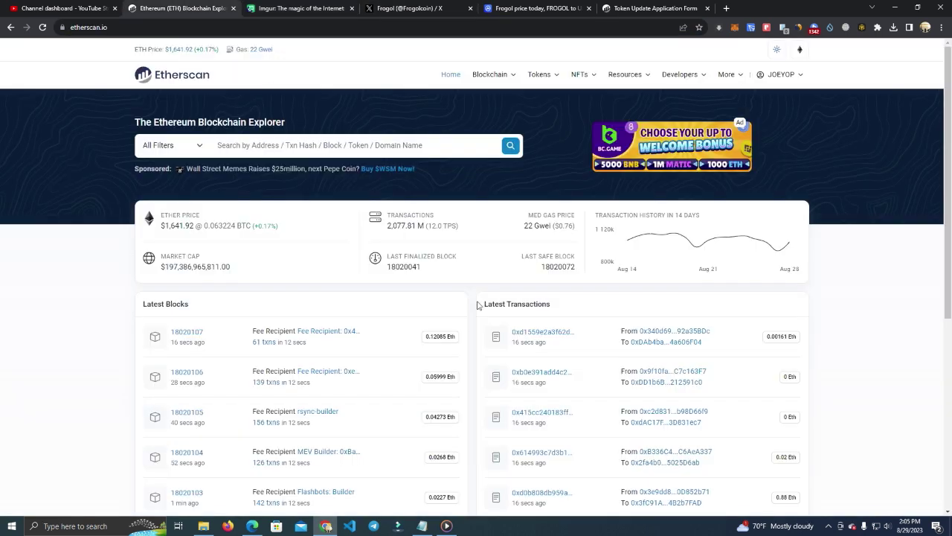
click(629, 7)
key(ctrl+v)
click(533, 339)
key(ctrl+v)
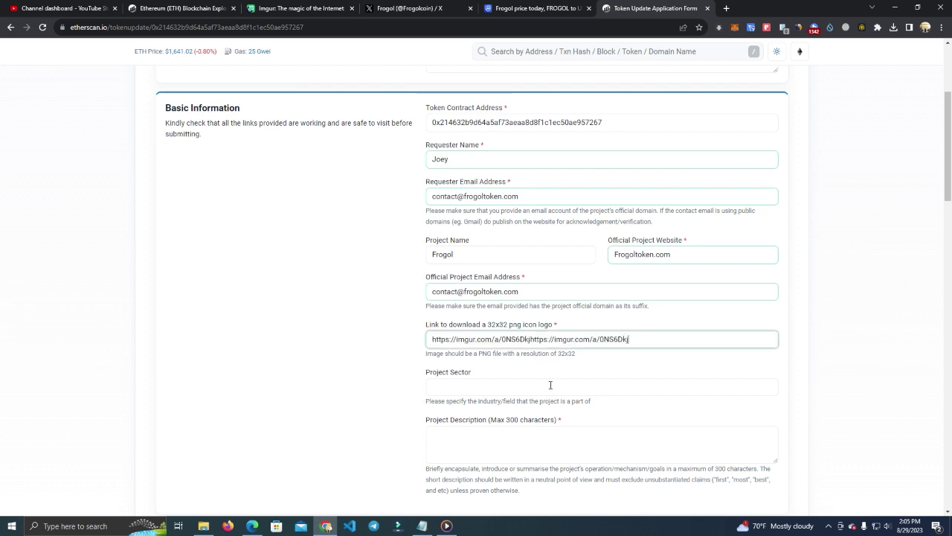
double_click(602, 340)
key(ctrl+a)
key(ctrl+v)
click(558, 386)
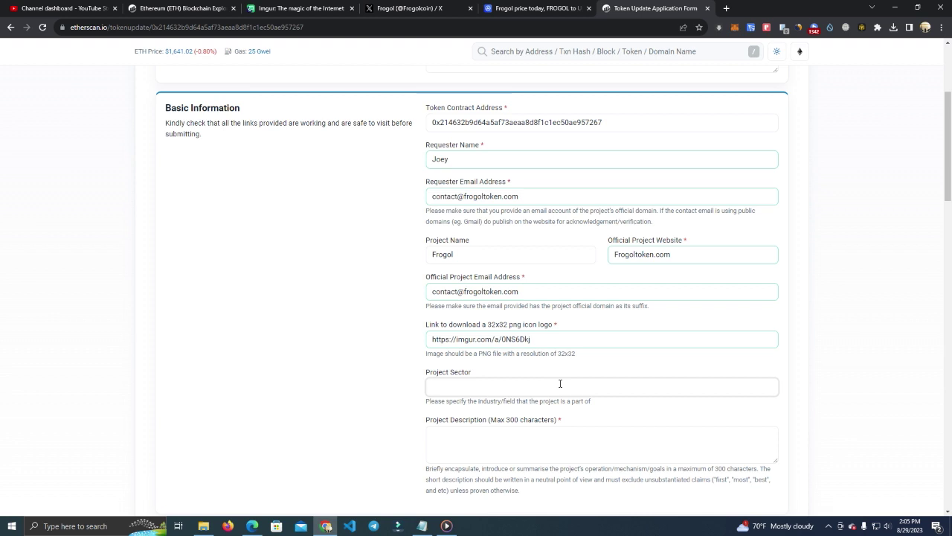
text(Meme)
Step: Enter the project description 'Frogol is a memecoin on ethereum network'
click(589, 436)
scroll(529, 270, down, 3)
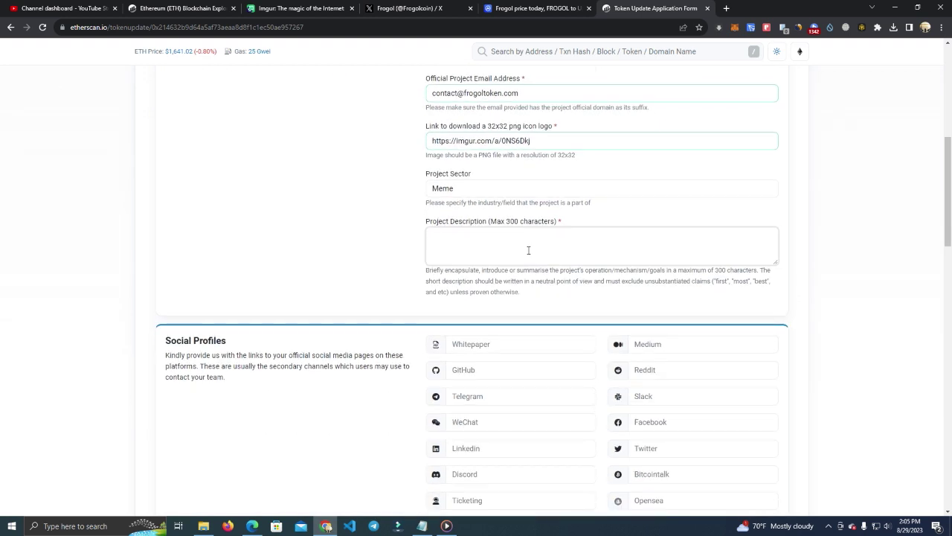
click(528, 250)
text(Frogo)
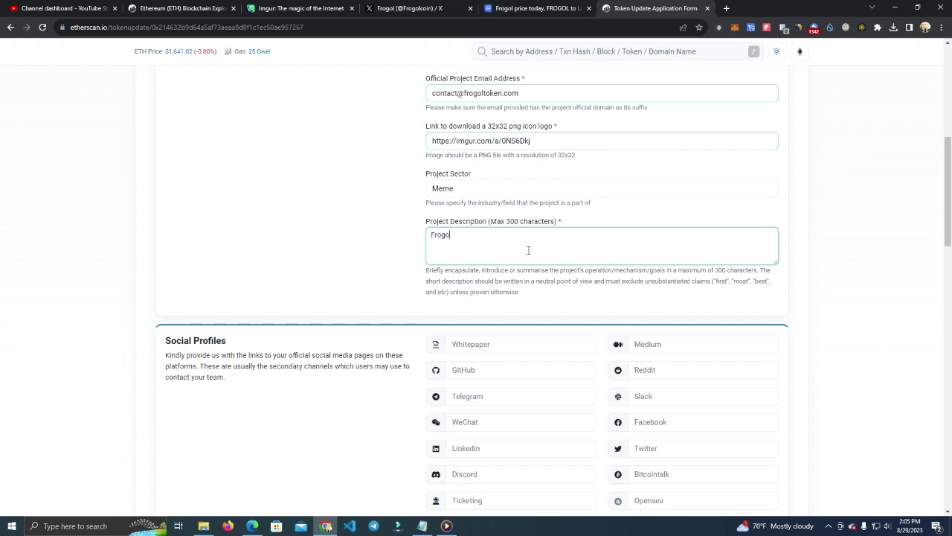
text(l is a memecoin on ethereum network)
click(706, 221)
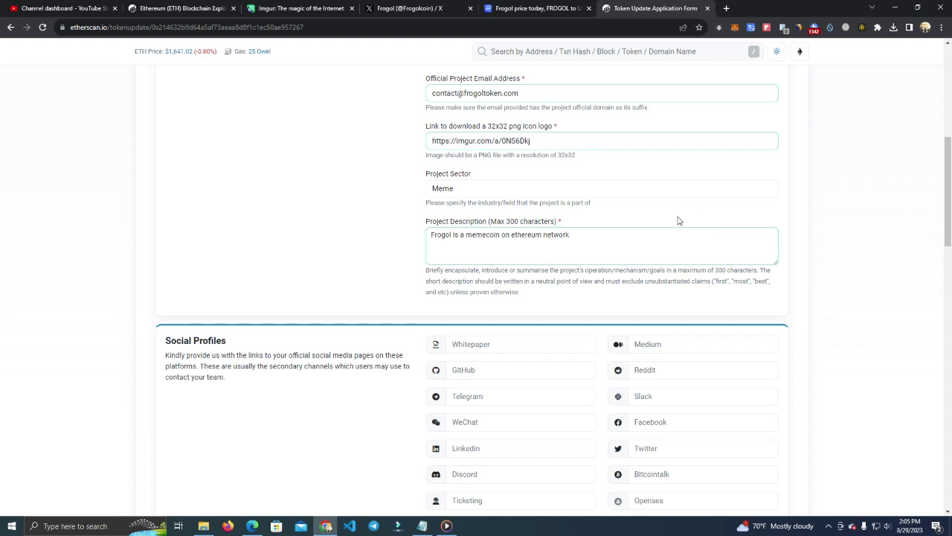
scroll(621, 217, down, 1)
scroll(616, 206, up, 1)
triple_click(494, 242)
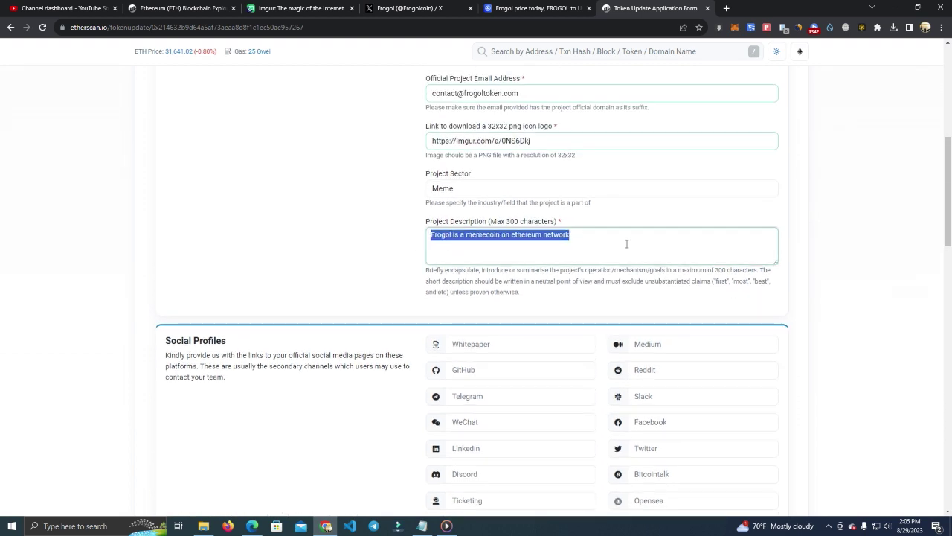
scroll(625, 249, down, 2)
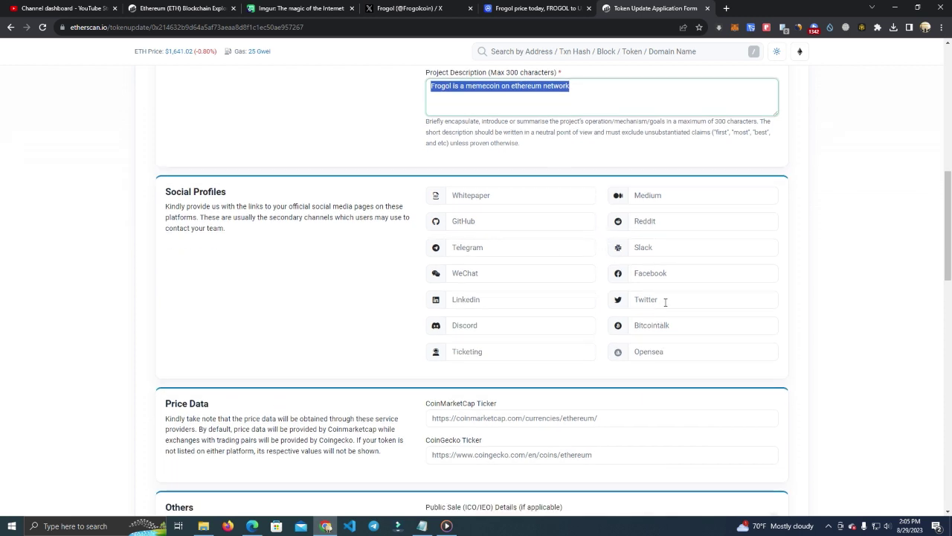
click(411, 8)
click(312, 27)
key(ctrl+c)
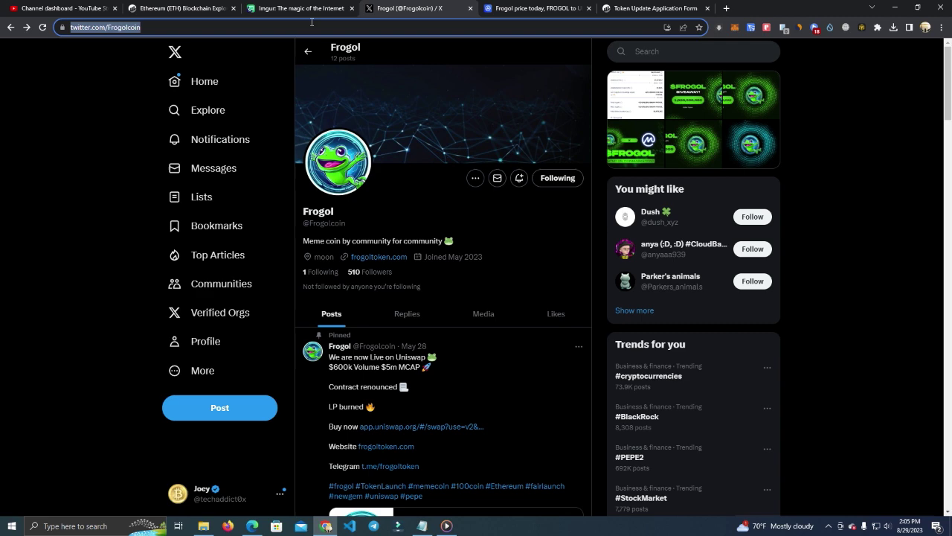
click(631, 8)
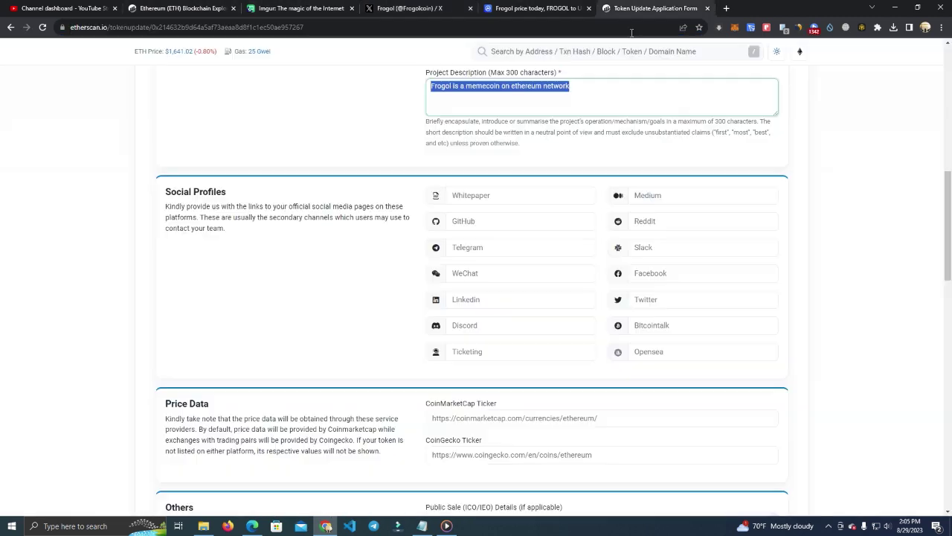
click(678, 300)
key(ctrl+v)
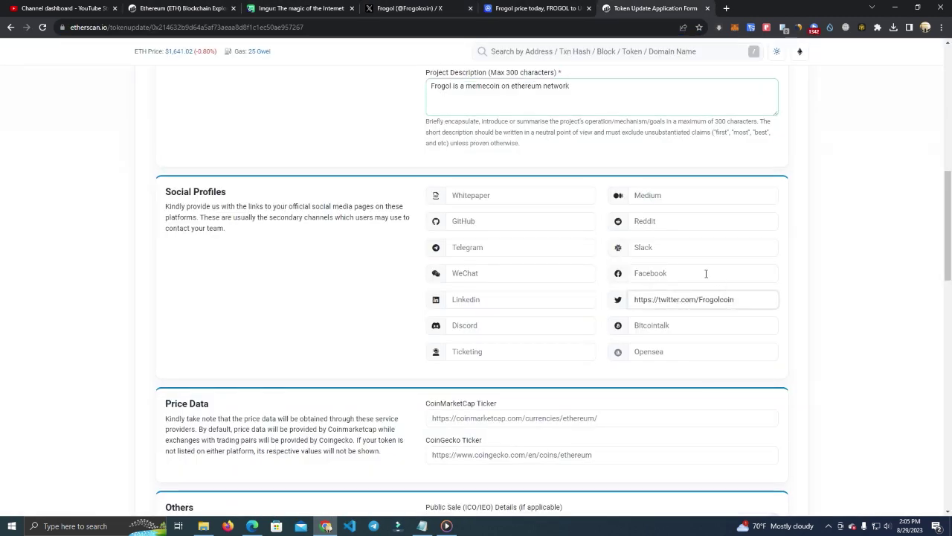
drag(659, 299, 632, 299)
key(ctrl+c)
click(509, 247)
key(ctrl+v)
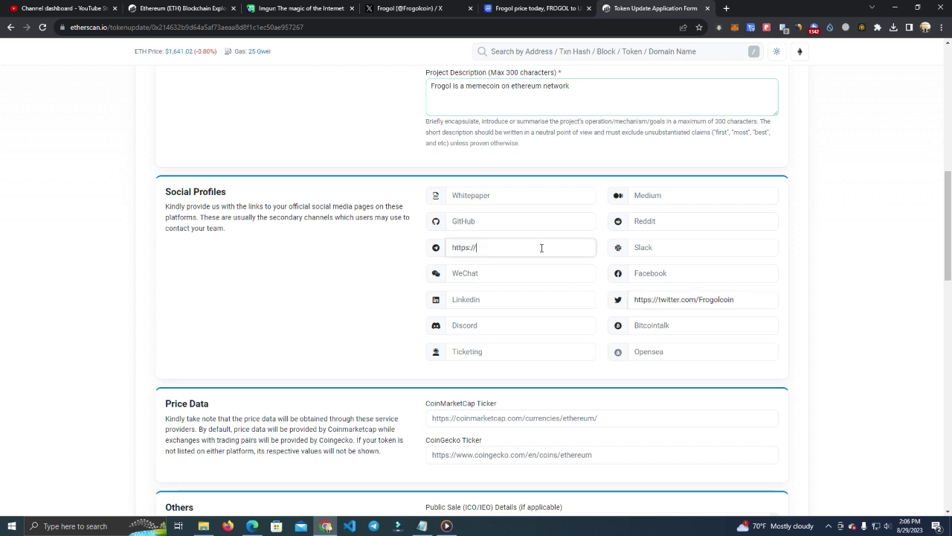
text(t.me/frogol)
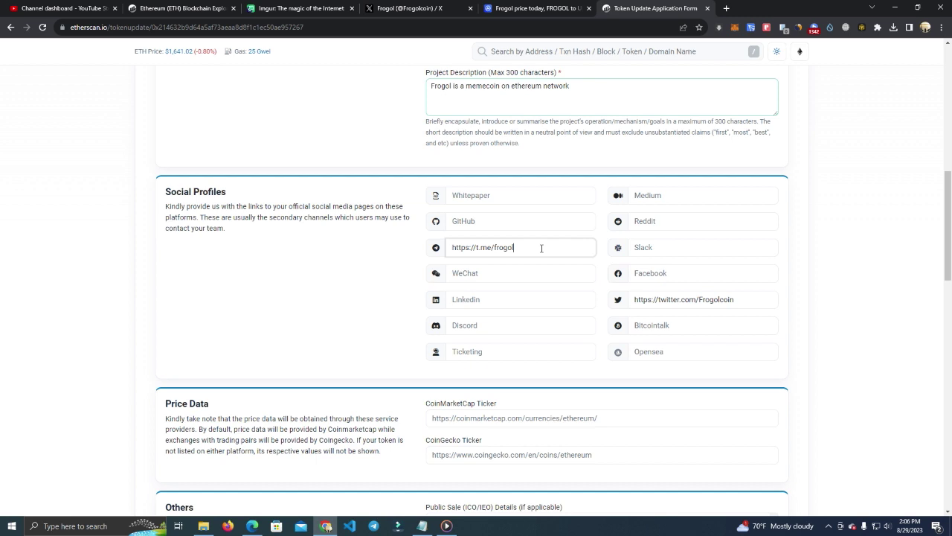
text(token)
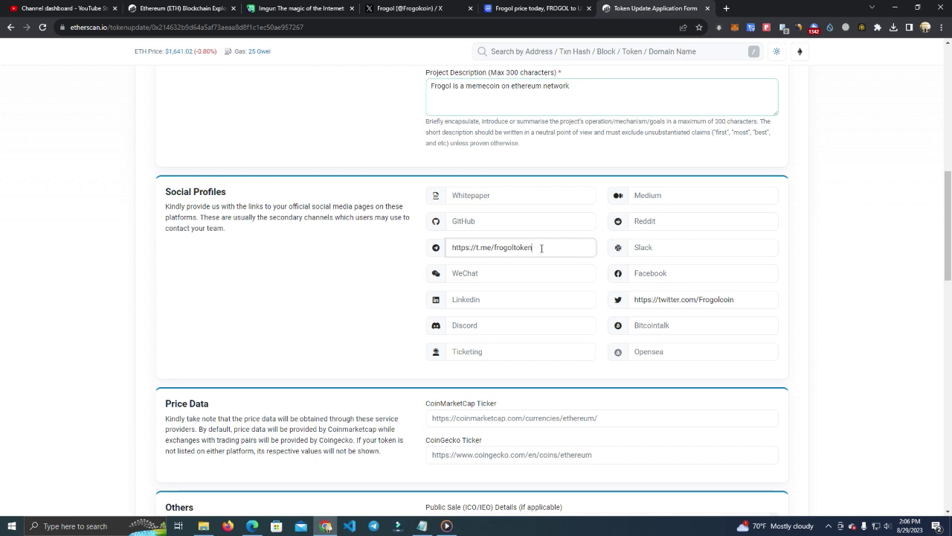
scroll(526, 321, down, 3)
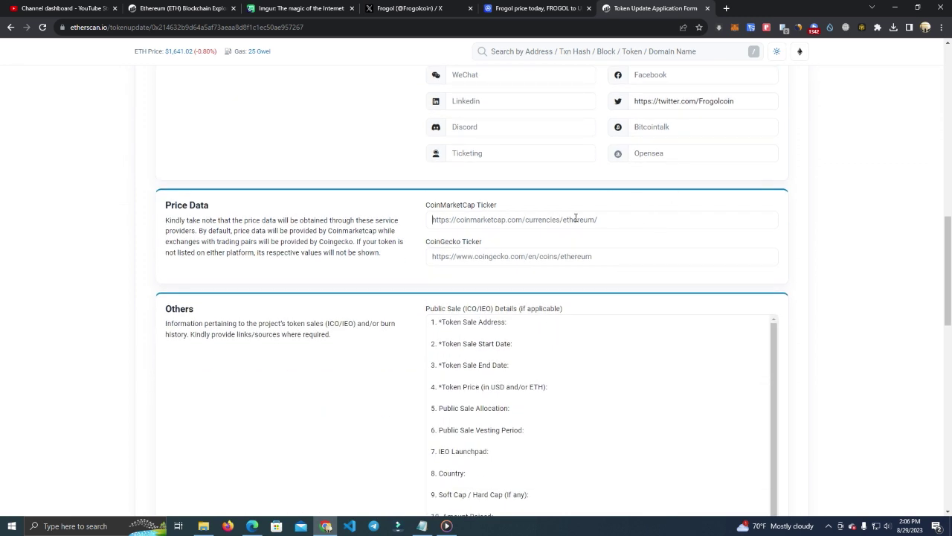
click(581, 221)
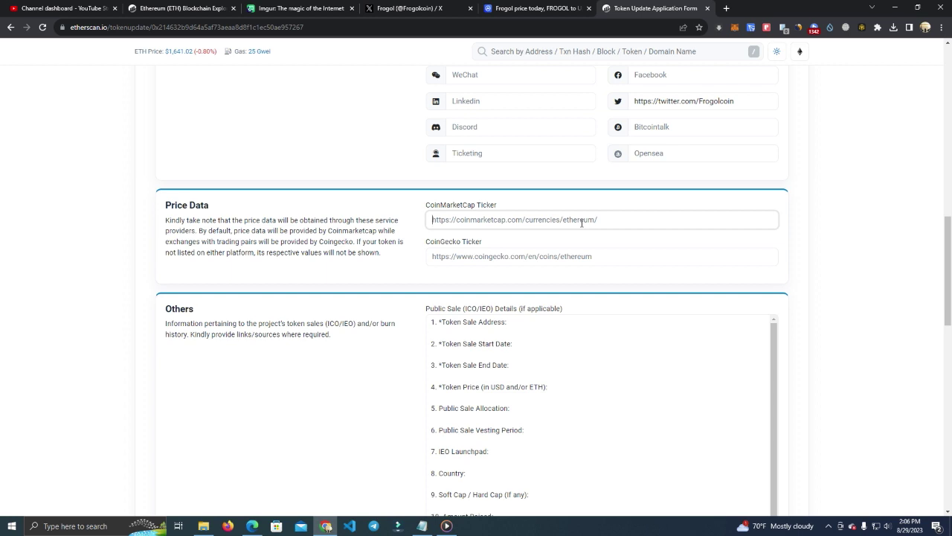
scroll(585, 230, down, 1)
scroll(591, 245, up, 2)
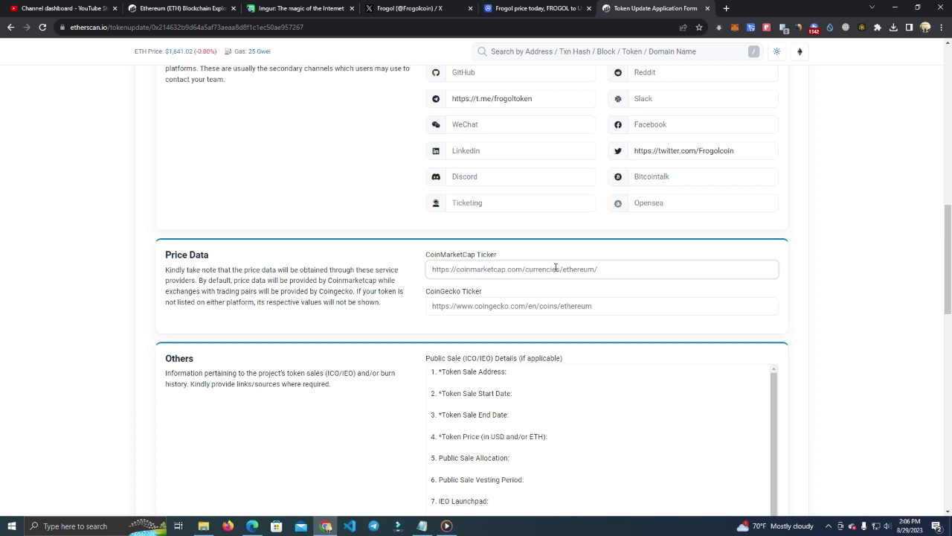
scroll(530, 273, down, 2)
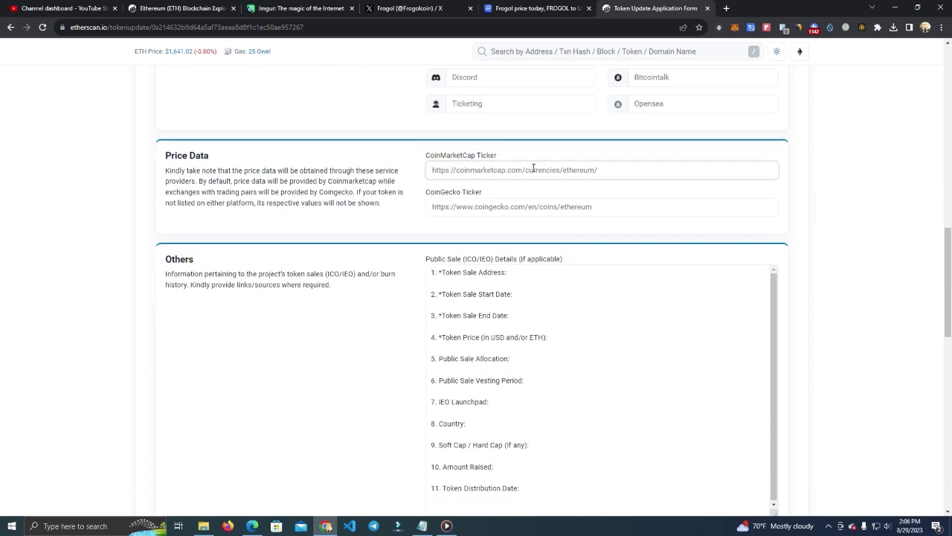
click(551, 8)
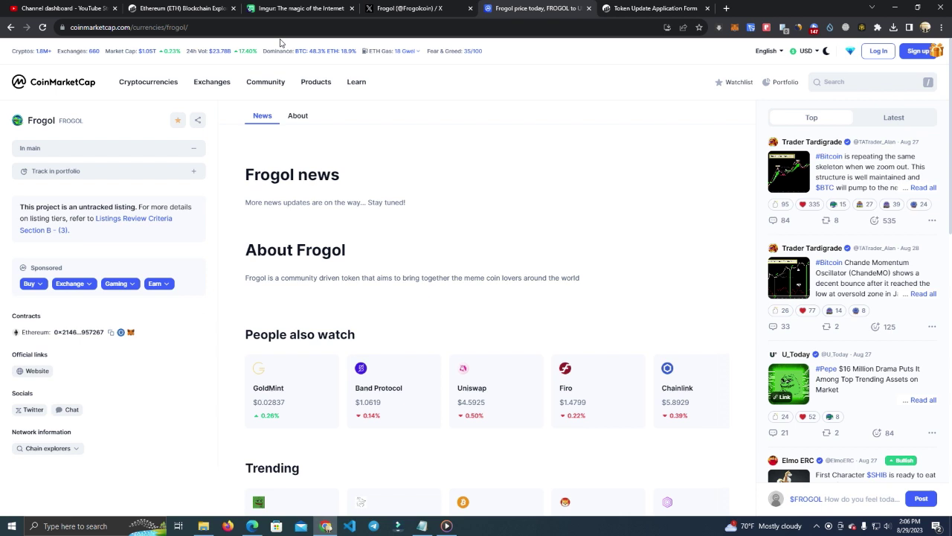
click(286, 30)
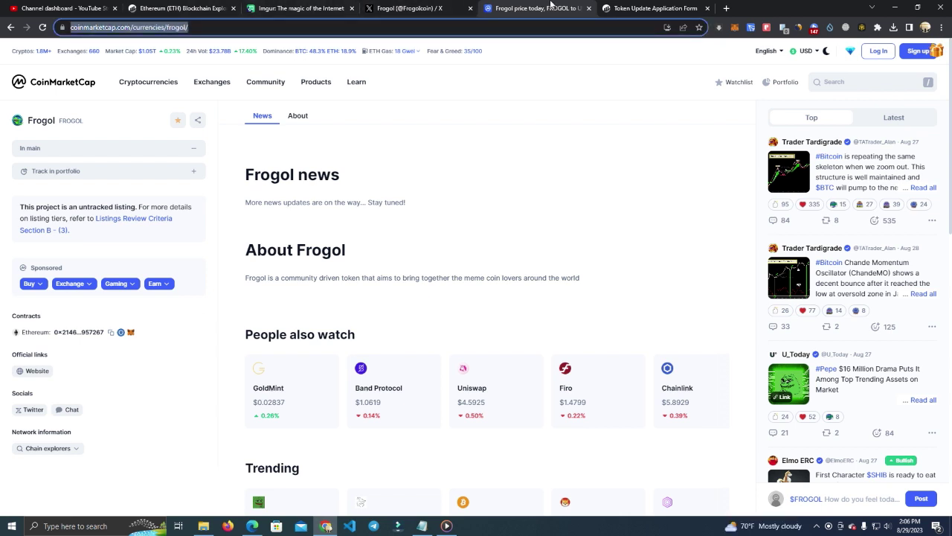
click(638, 8)
click(557, 168)
key(ctrl+v)
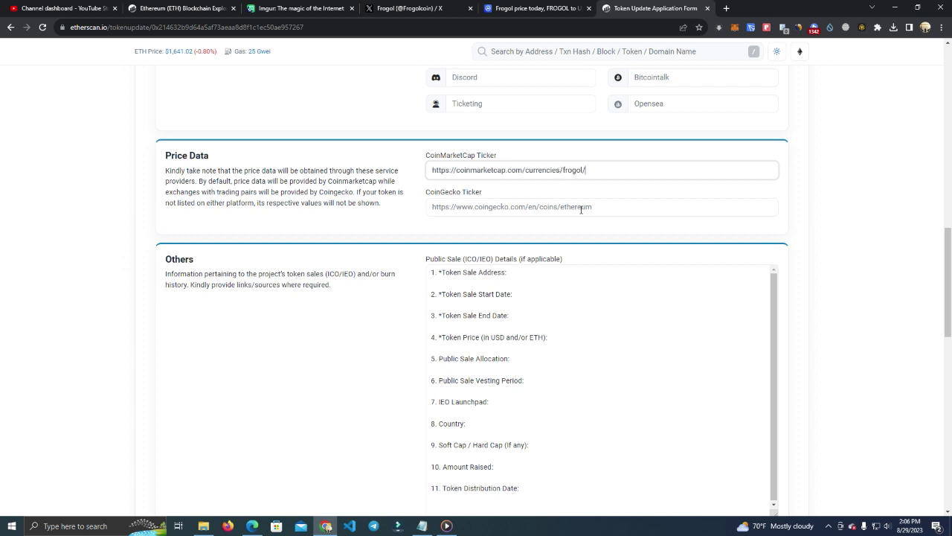
scroll(581, 210, down, 2)
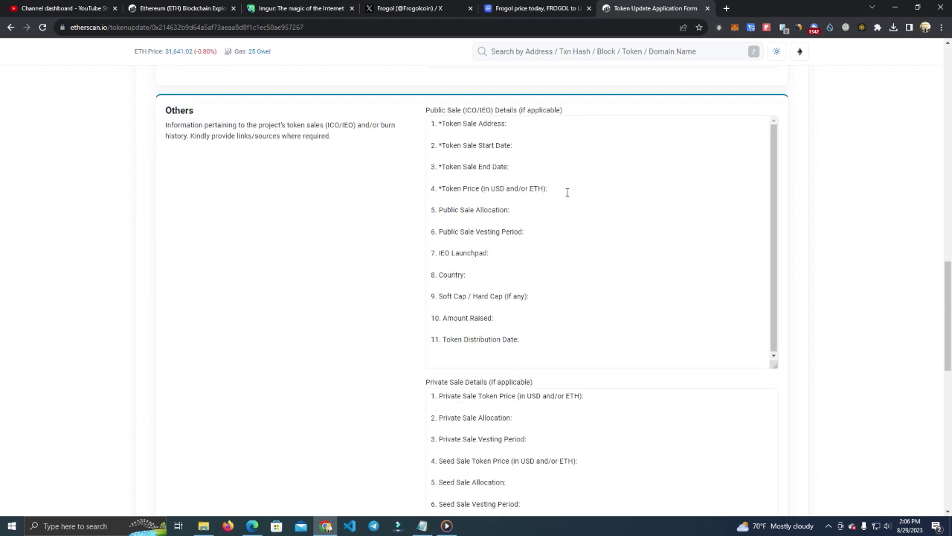
click(551, 150)
scroll(625, 235, up, 1)
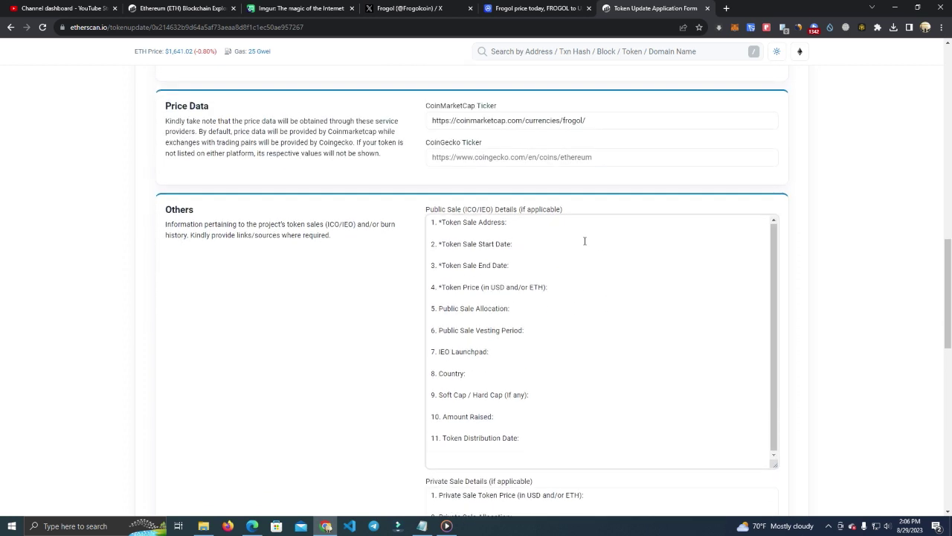
scroll(582, 306, down, 3)
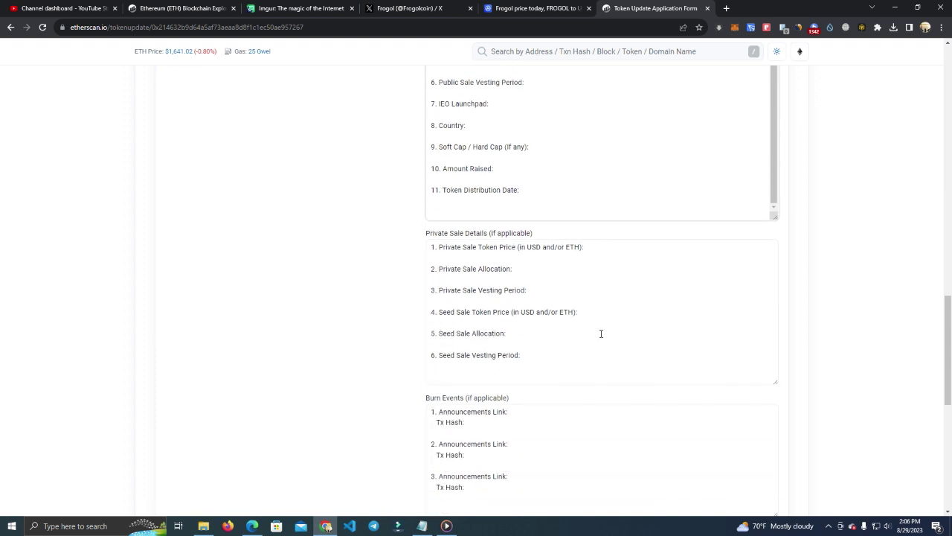
scroll(601, 334, up, 3)
scroll(575, 213, down, 8)
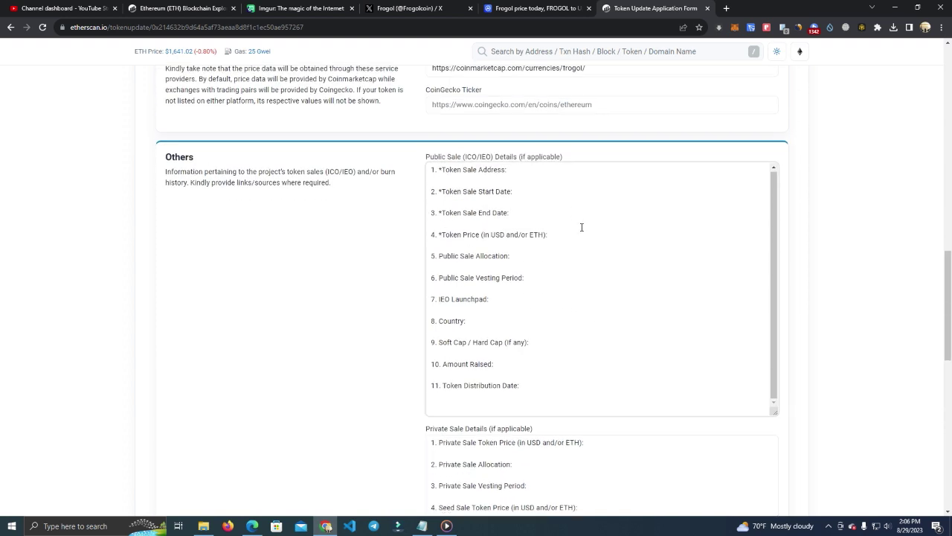
scroll(570, 353, up, 10)
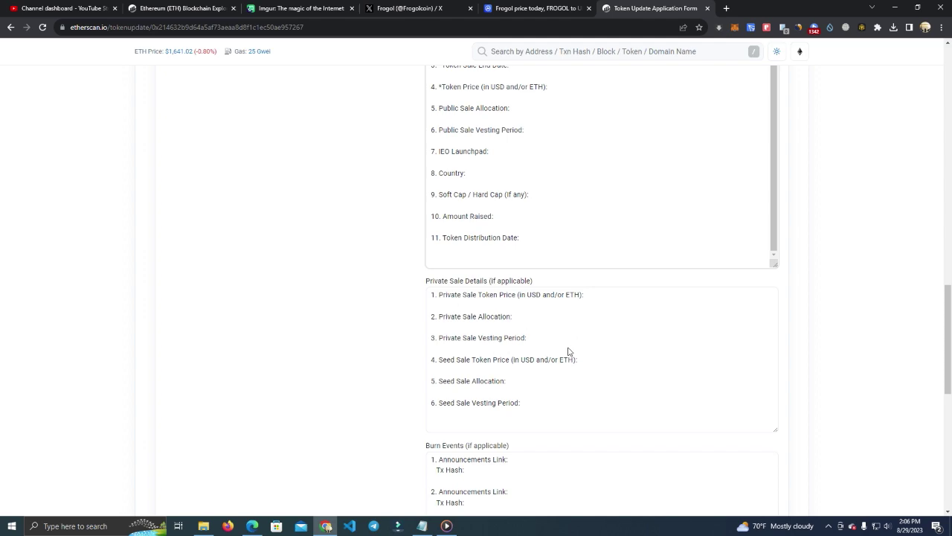
scroll(604, 291, up, 1)
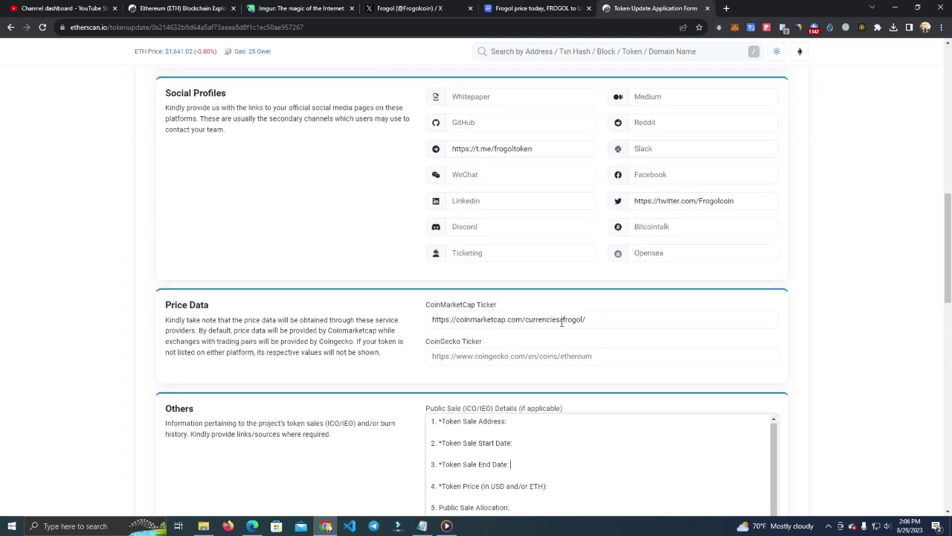
scroll(570, 318, up, 6)
scroll(573, 366, down, 6)
scroll(413, 439, down, 10)
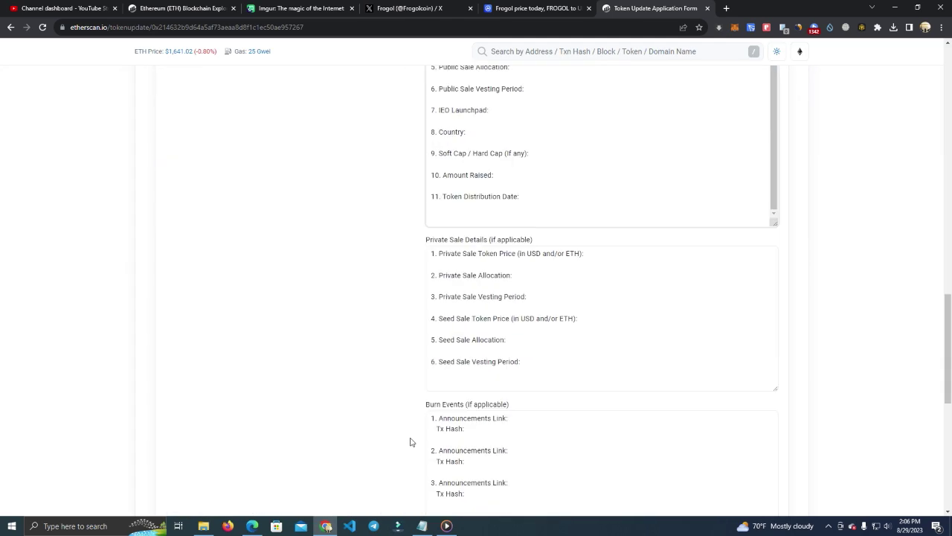
Step: Pass the reCAPTCHA by selecting the three car images and verifying
click(201, 352)
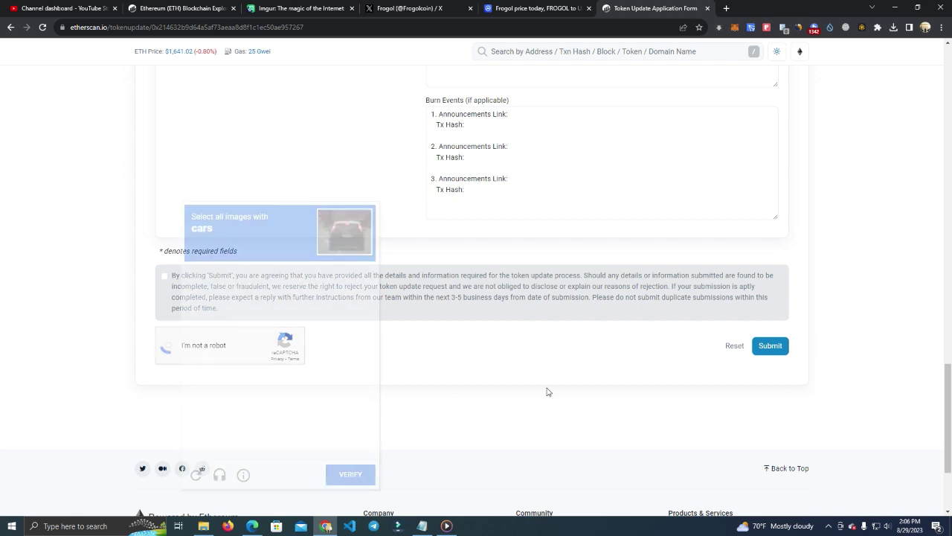
click(324, 320)
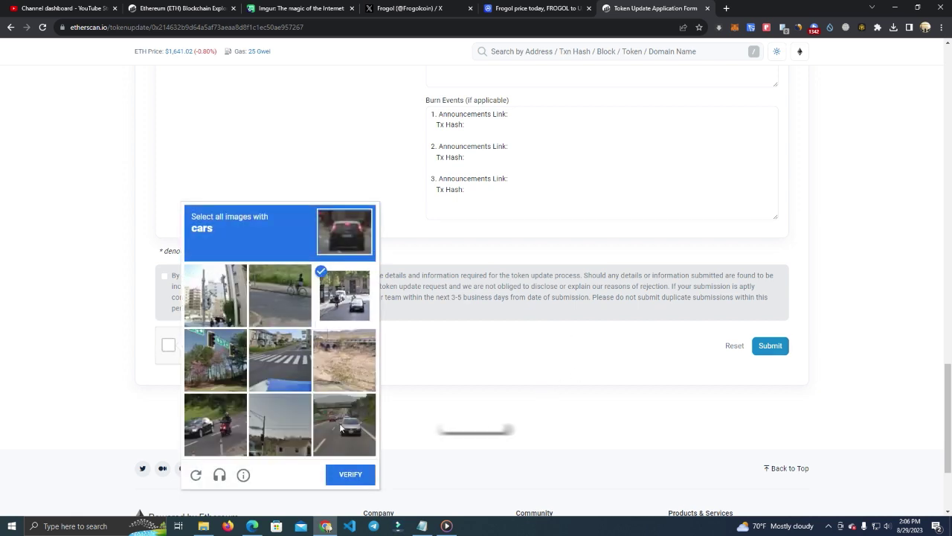
click(344, 425)
click(216, 425)
click(351, 474)
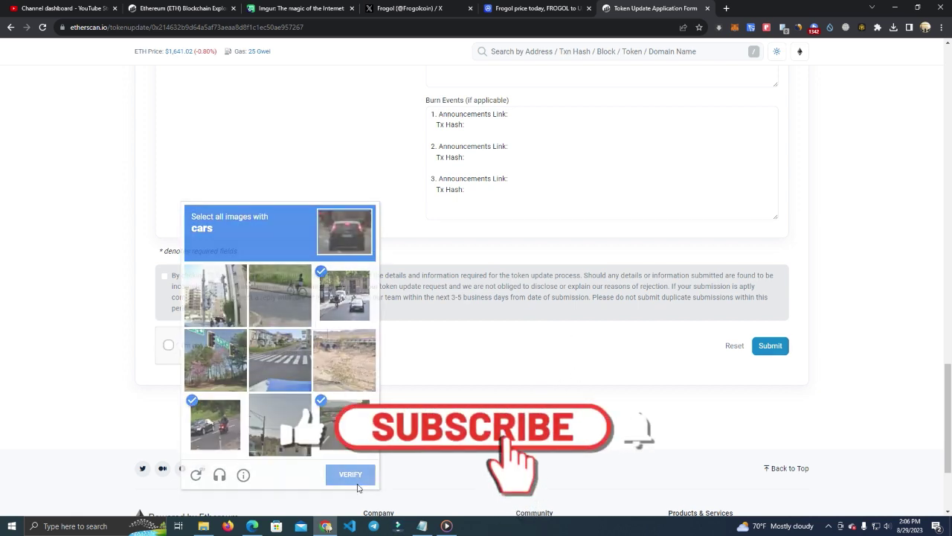
Step: Agree to the terms and submit the token update application
click(165, 276)
scroll(670, 372, up, 1)
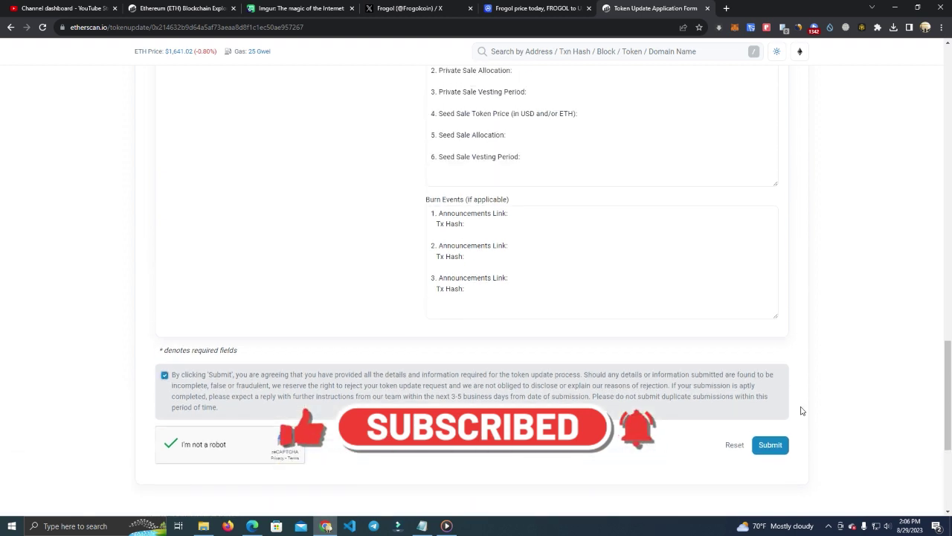
click(772, 444)
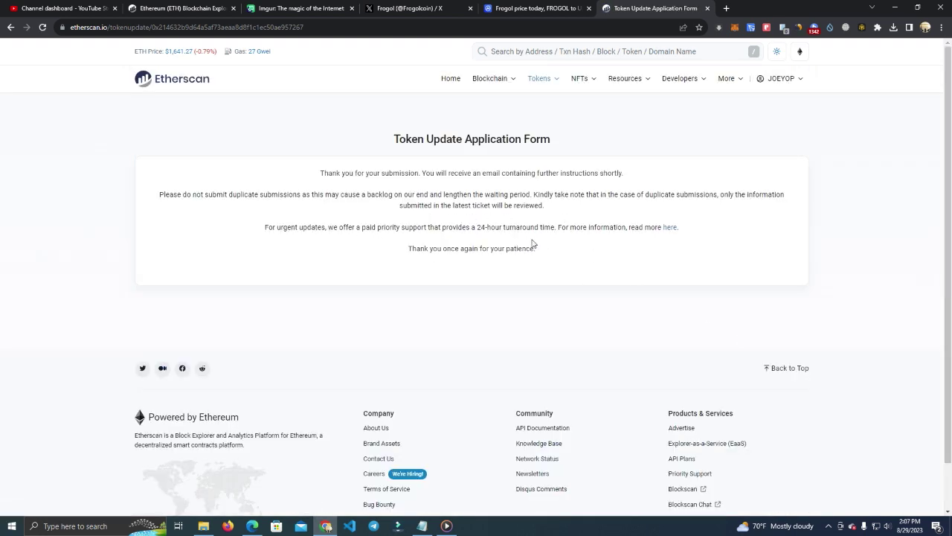
drag(253, 228, 560, 230)
click(632, 243)
drag(556, 253, 321, 172)
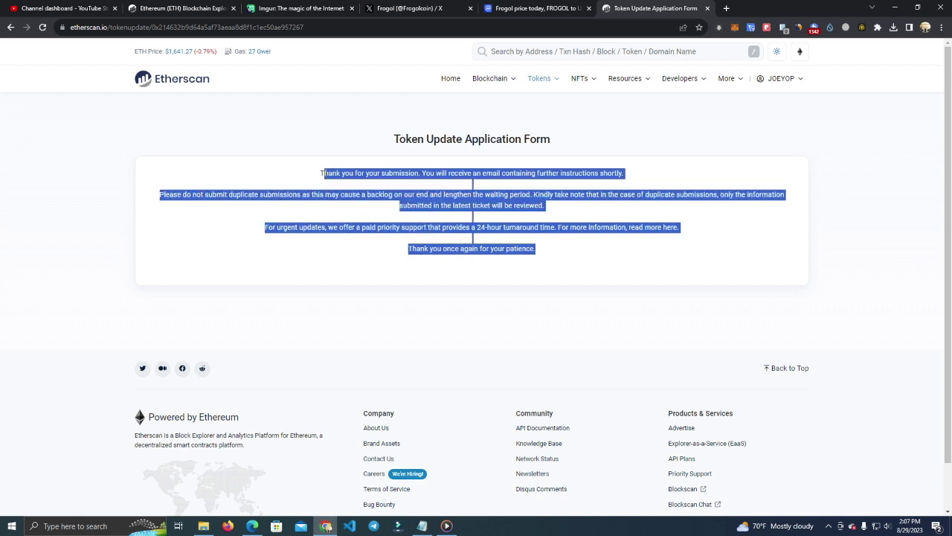
click(552, 253)
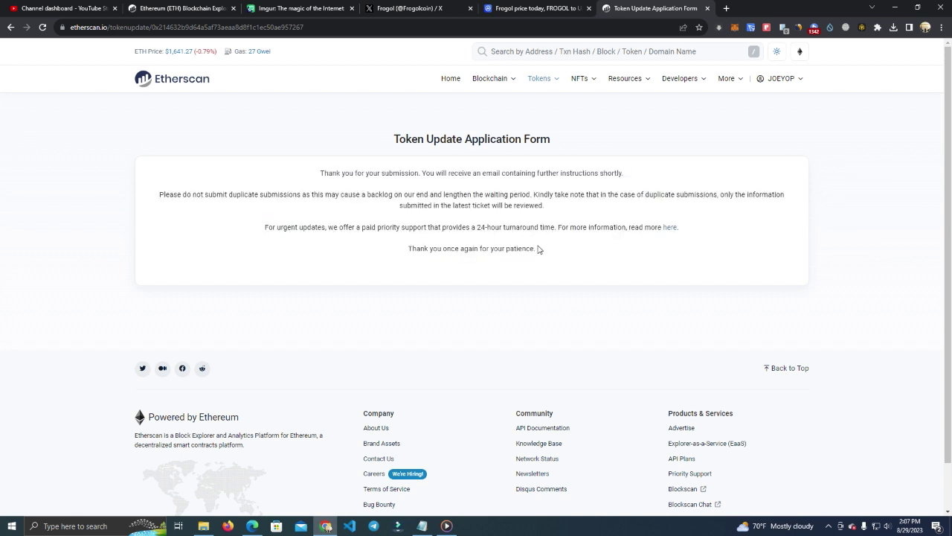